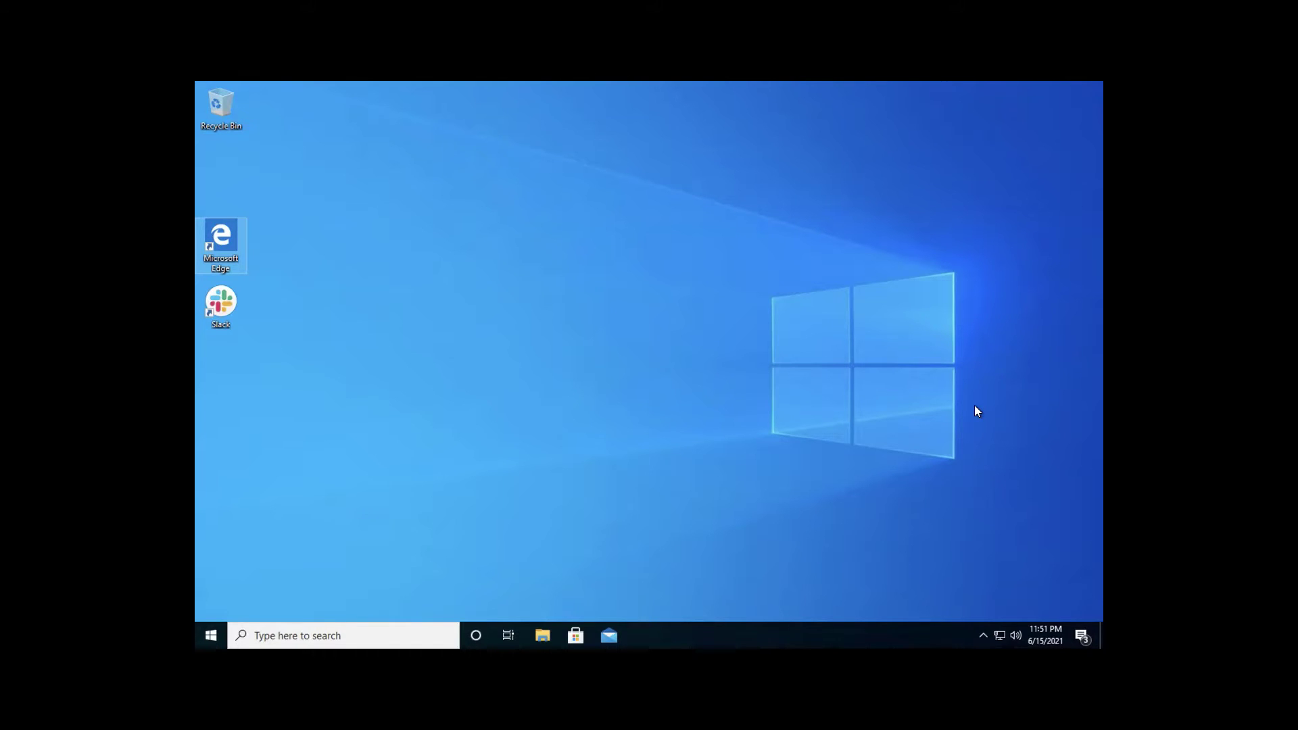
Open Microsoft Edge from the desktop and go to google.com.
{"action": "double_click", "coordinate": [226, 241]}
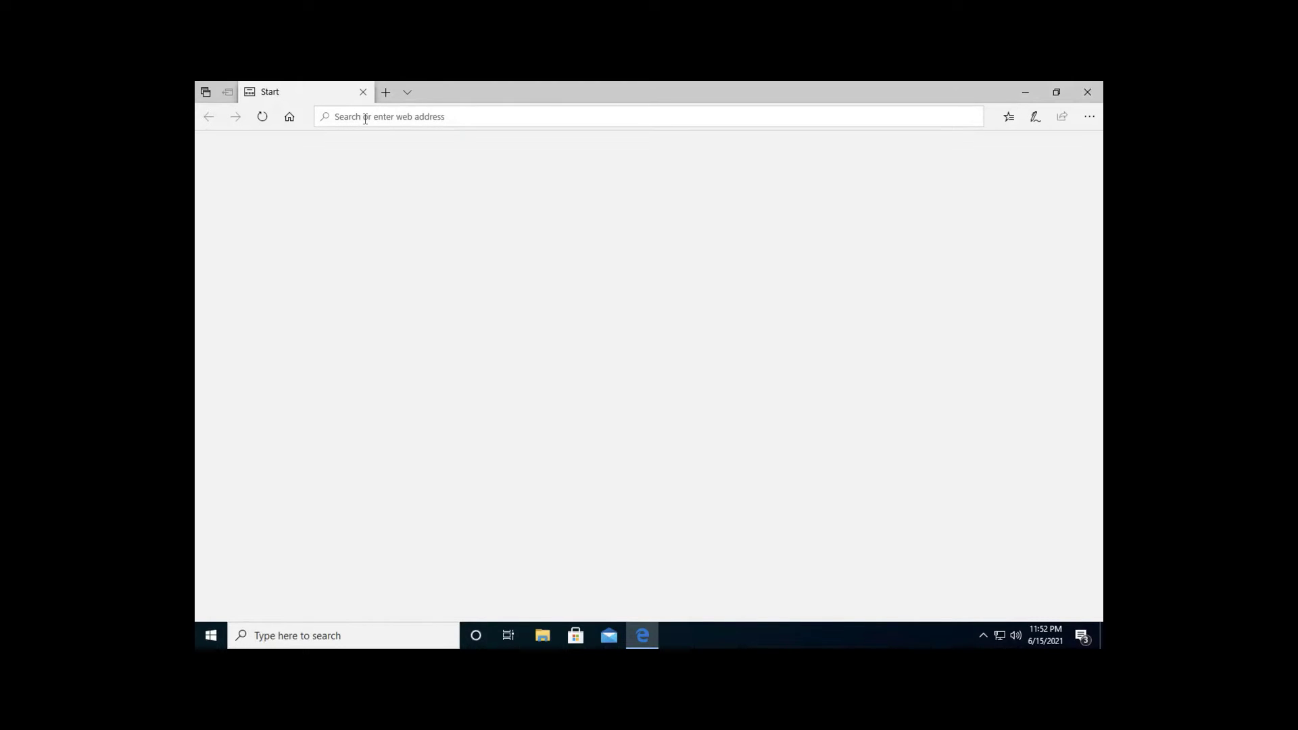
{"action": "type", "text": "google.com/"}
{"action": "key", "text": "Return"}
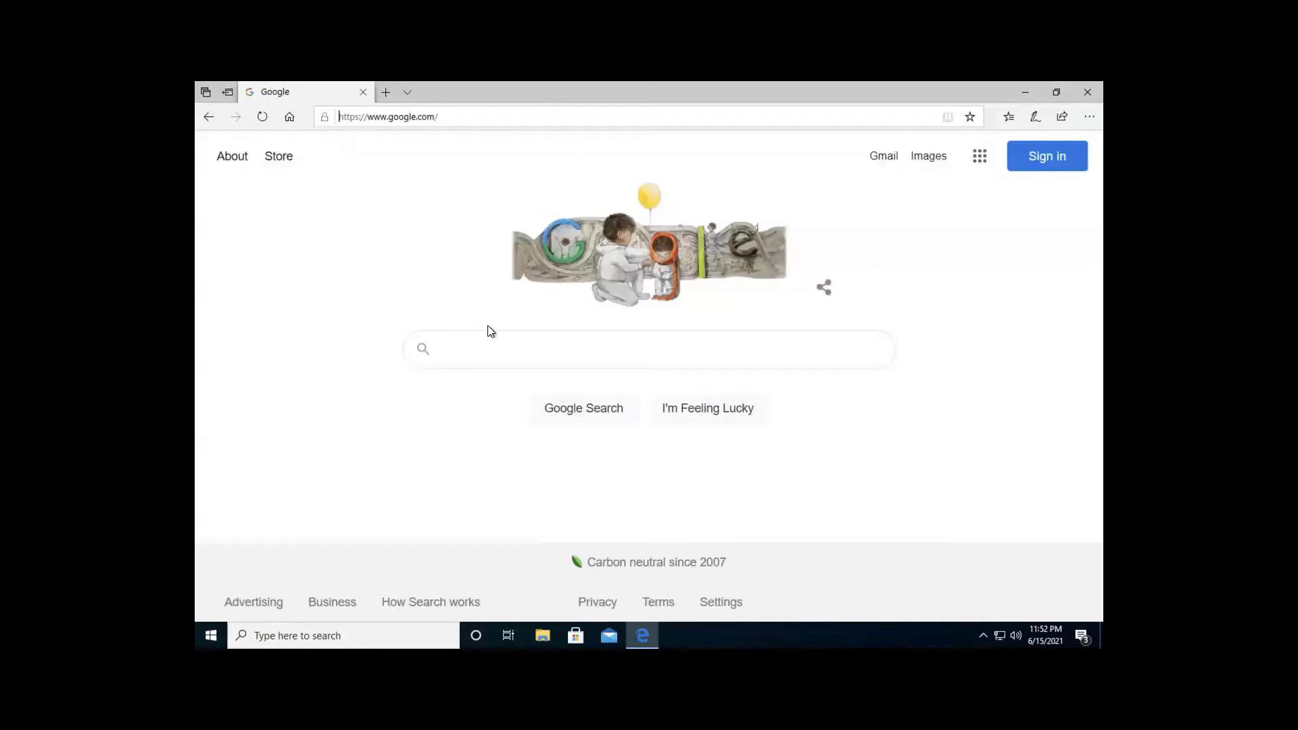
Try to search Google for "chrome".
{"action": "left_click", "coordinate": [479, 346]}
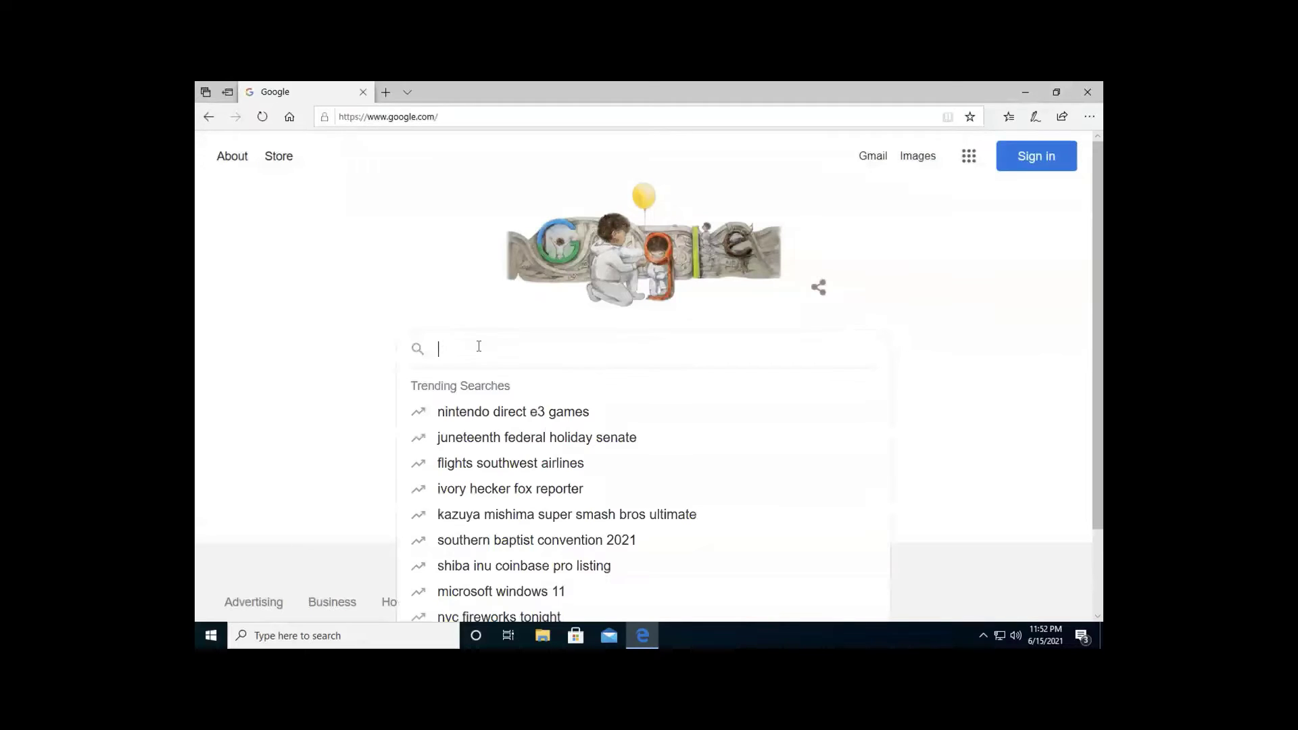
{"action": "type", "text": "chrome"}
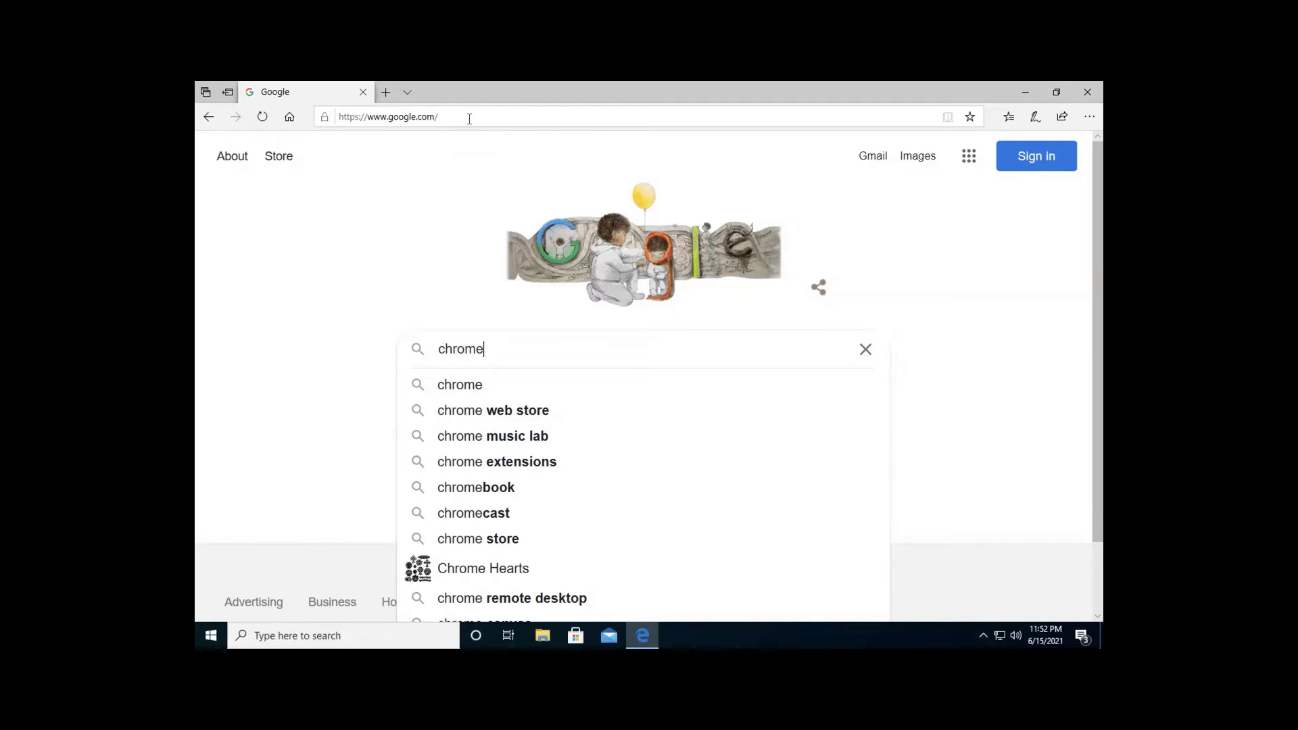
{"action": "key", "text": "Return"}
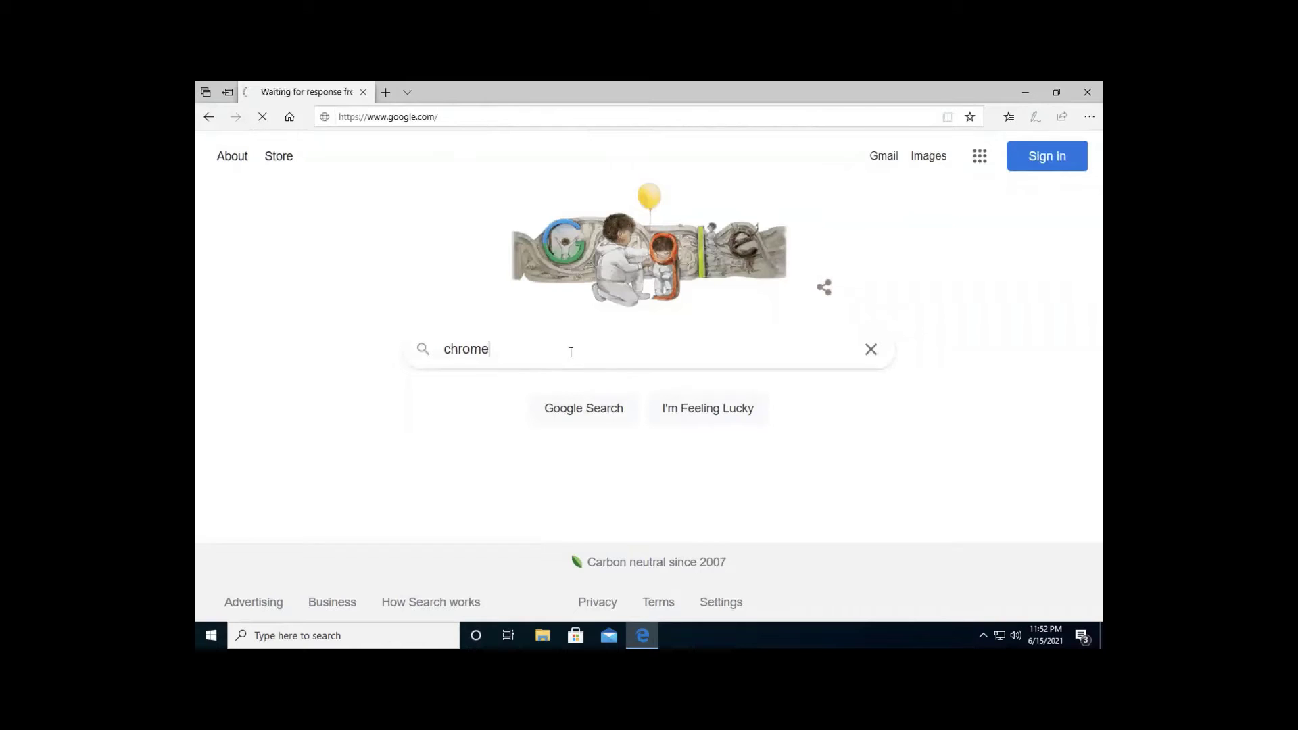
{"action": "left_click", "coordinate": [607, 416]}
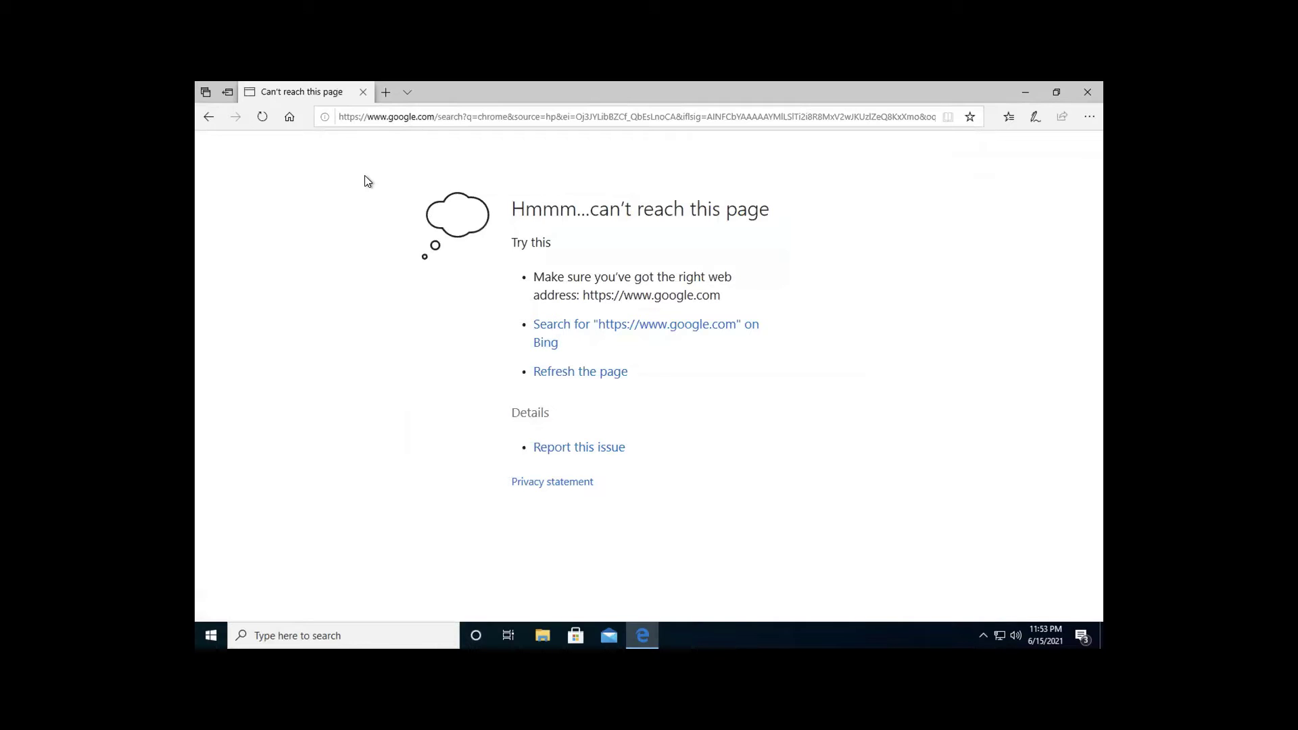
Load google.com again from the unreachable page and search for "chrome".
{"action": "left_click", "coordinate": [479, 117]}
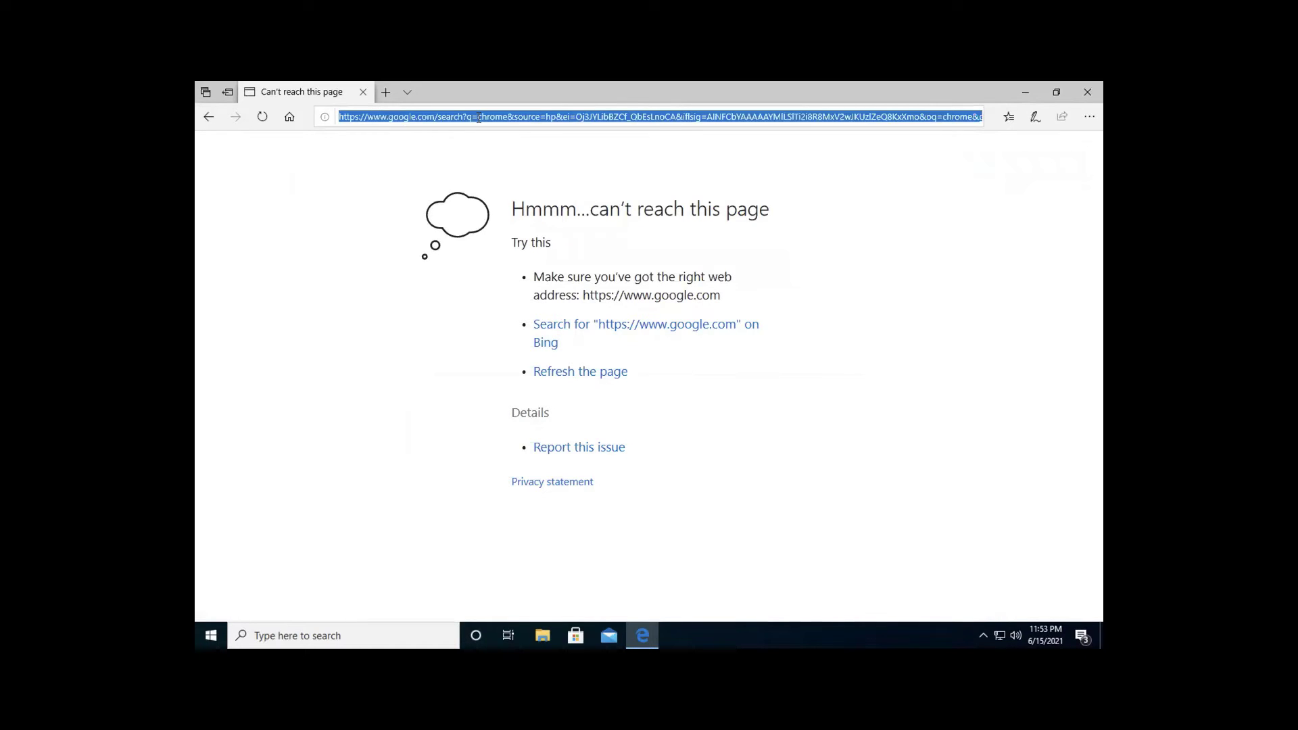
{"action": "type", "text": "google.co"}
{"action": "key", "text": "Return"}
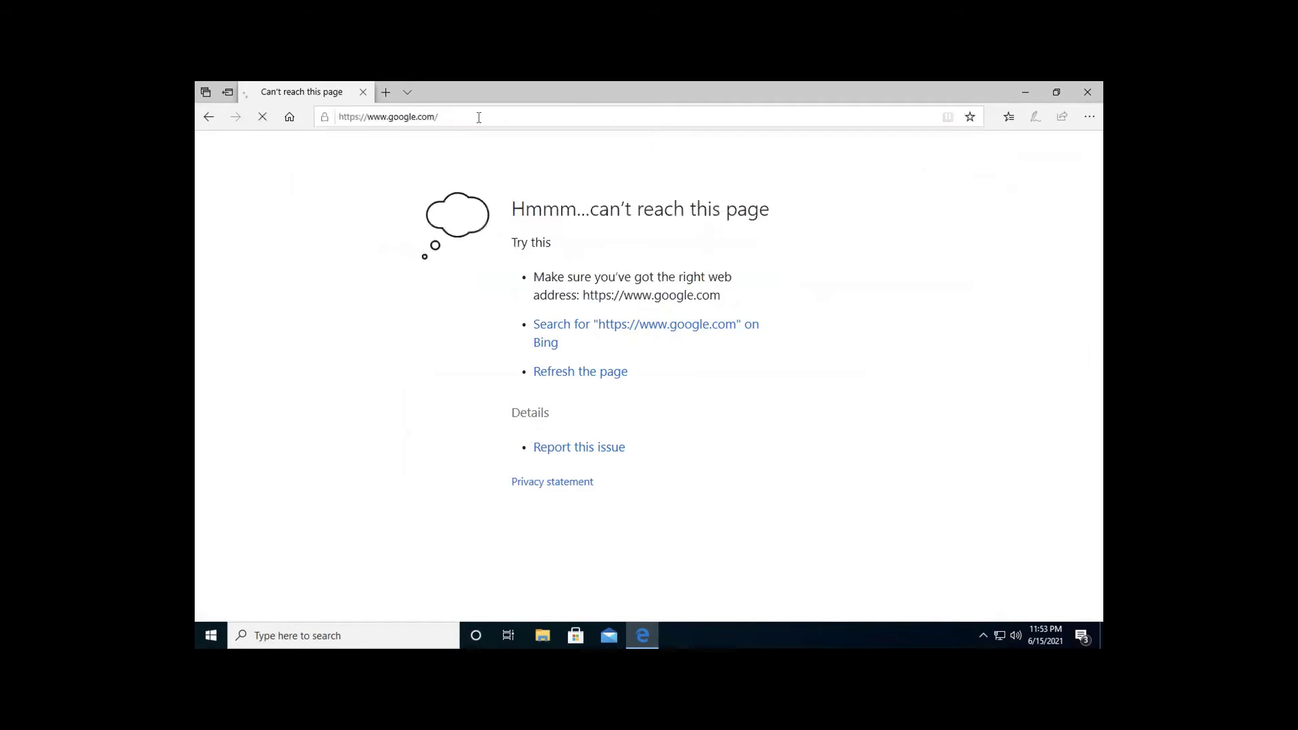
{"action": "type", "text": "chrome"}
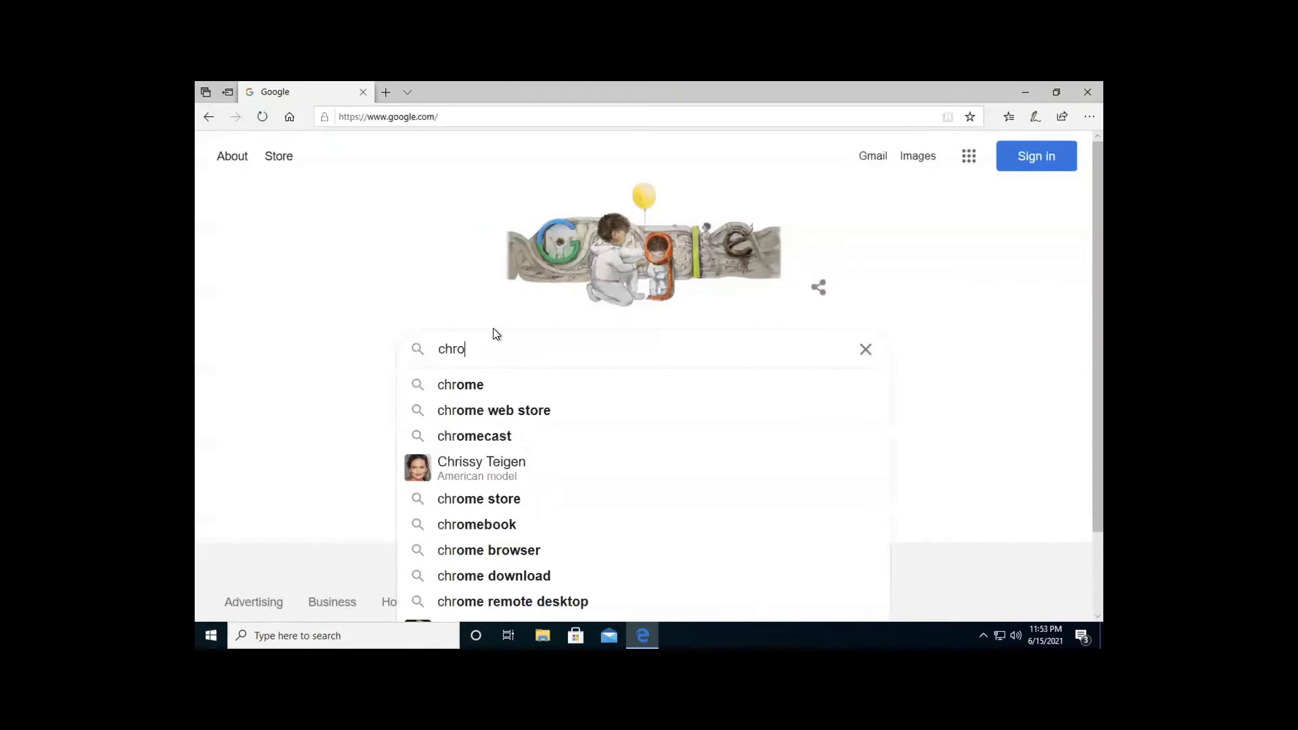
{"action": "key", "text": "Return"}
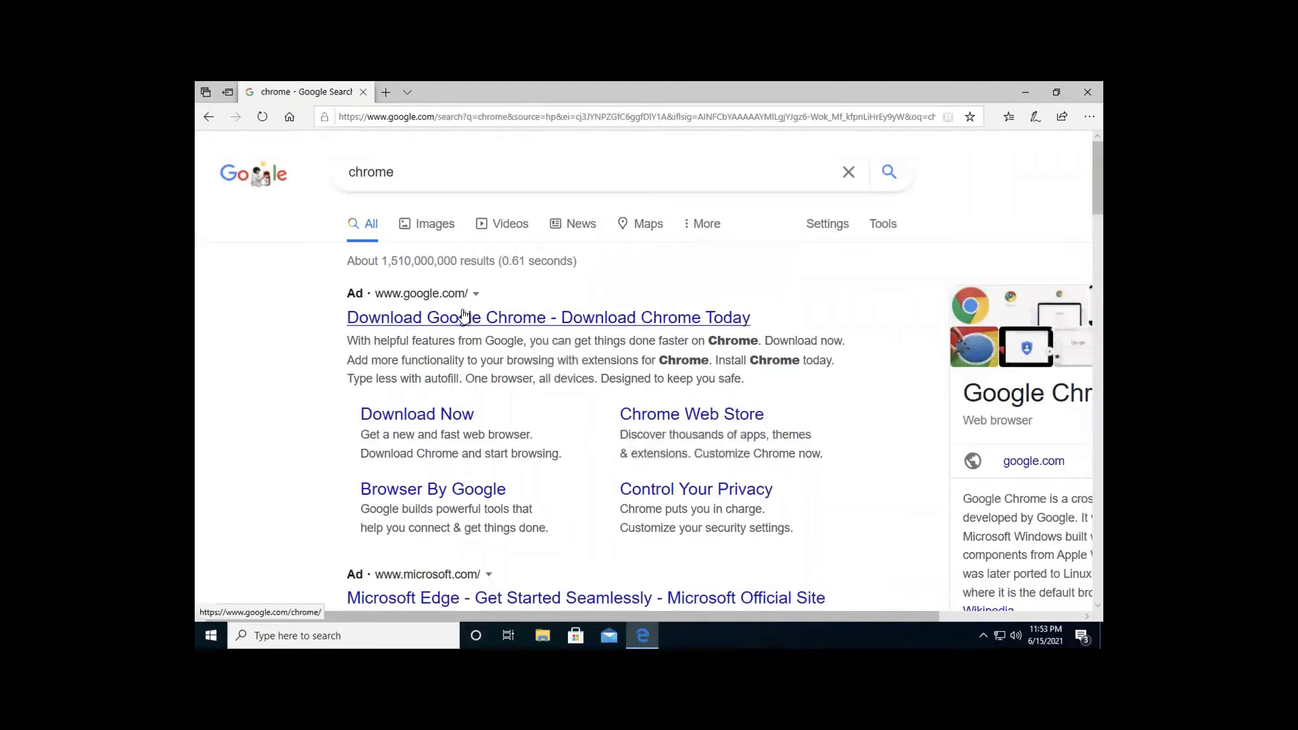
Open the non-ad google.com/chrome result, "Google Chrome - Download the Fast, Secure Browser".
{"action": "scroll", "coordinate": [462, 318], "scroll_direction": "down", "scroll_amount": 1}
{"action": "scroll", "coordinate": [463, 318], "scroll_direction": "down", "scroll_amount": 3}
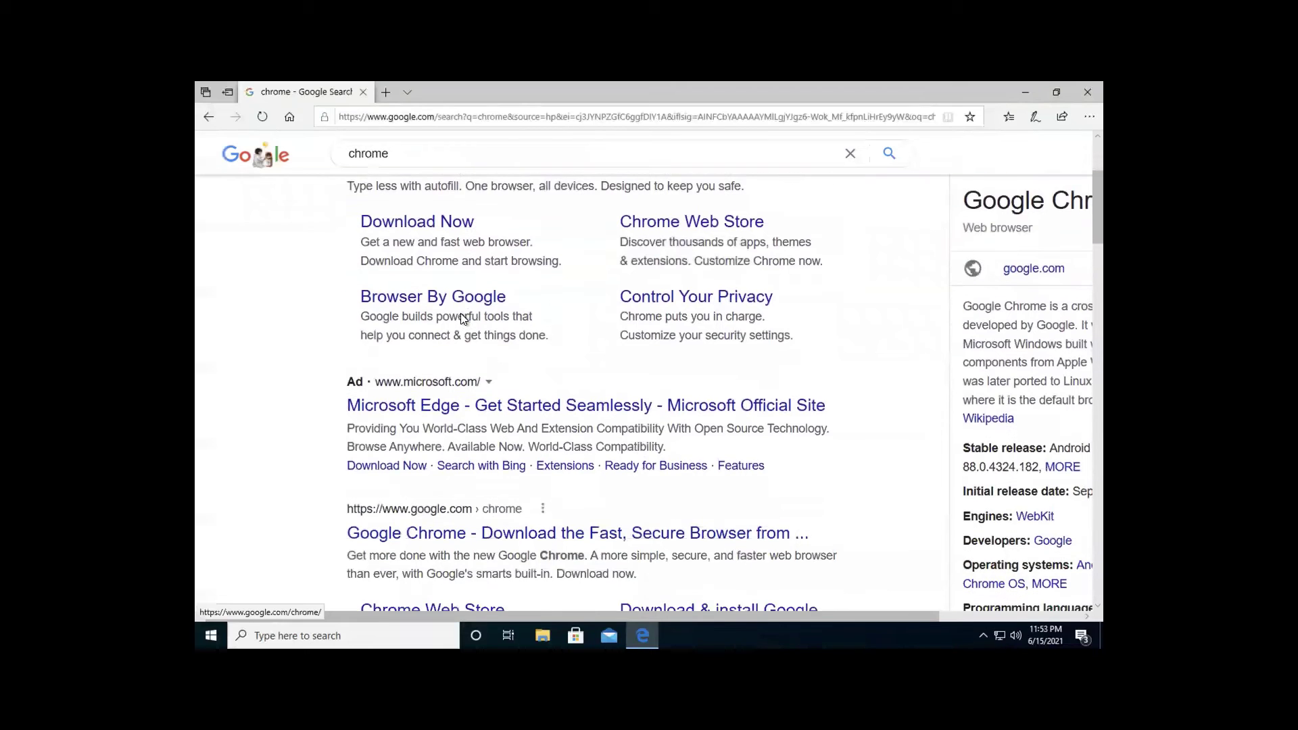
{"action": "scroll", "coordinate": [463, 318], "scroll_direction": "up", "scroll_amount": 1}
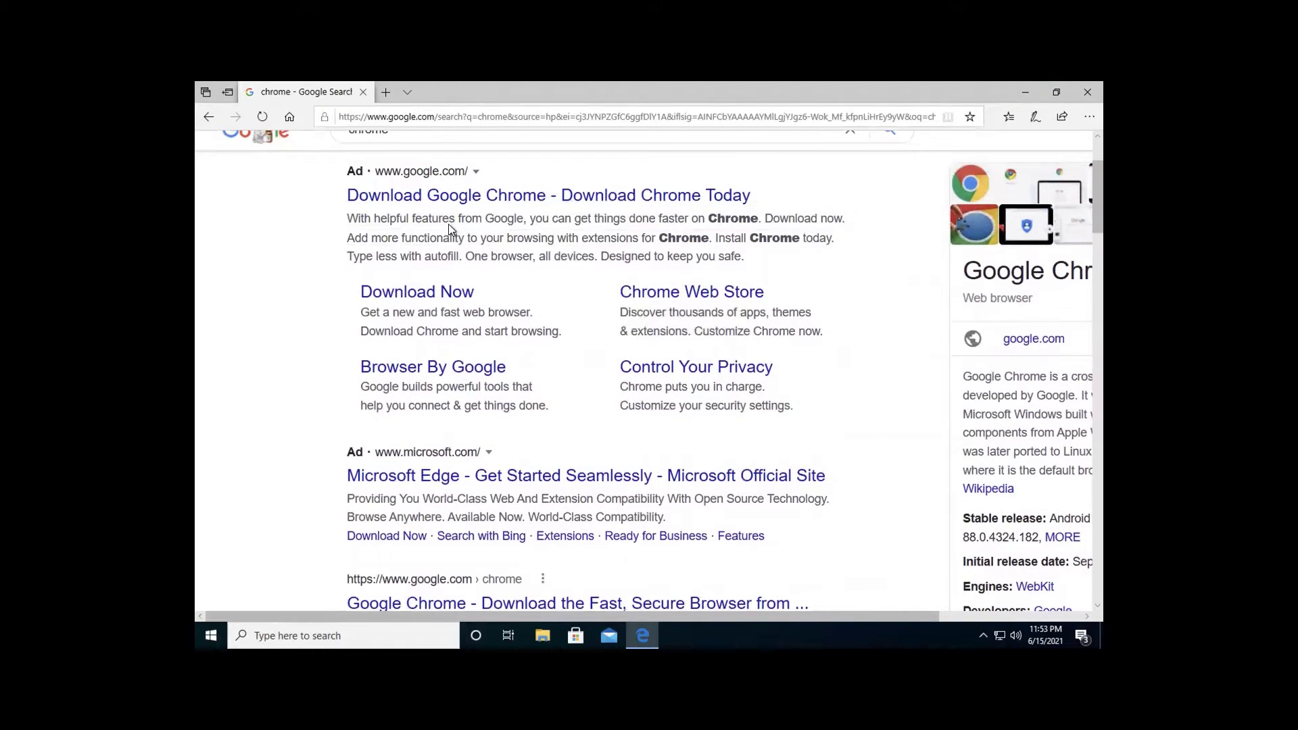
{"action": "scroll", "coordinate": [451, 230], "scroll_direction": "down", "scroll_amount": 1}
{"action": "scroll", "coordinate": [451, 226], "scroll_direction": "down", "scroll_amount": 2}
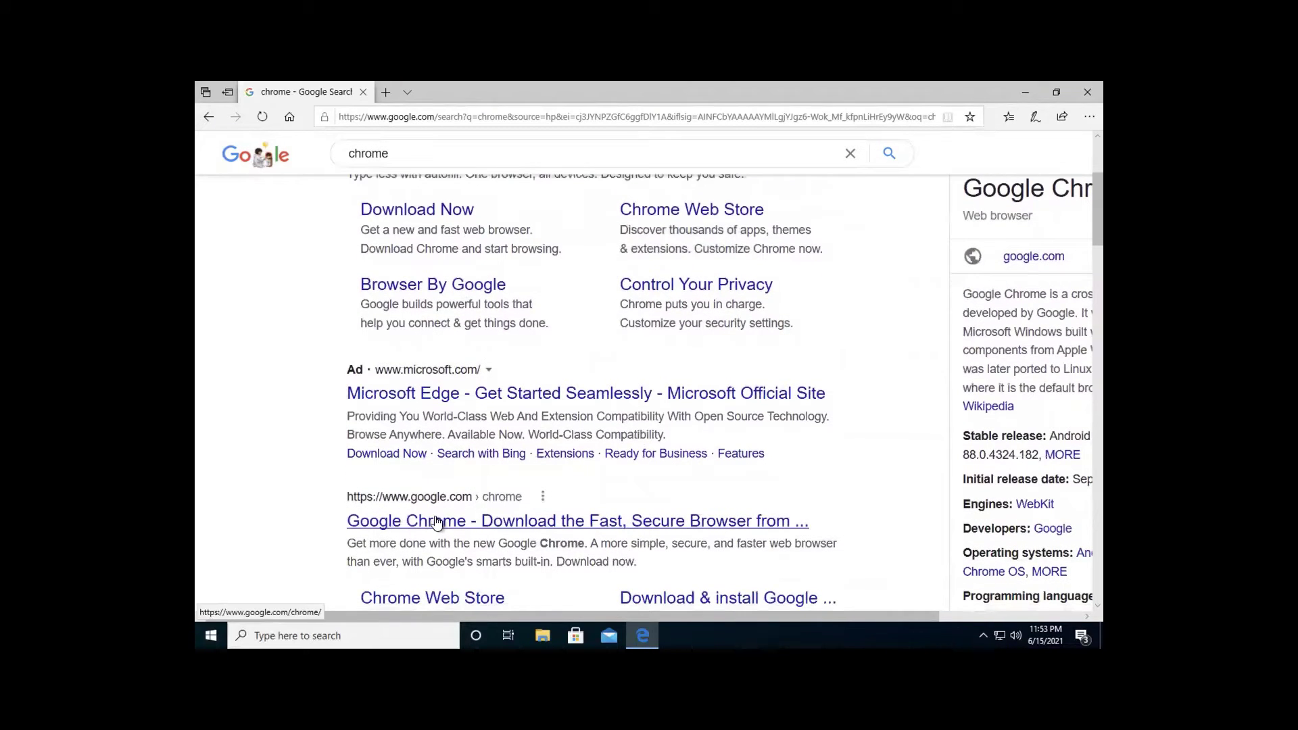
{"action": "scroll", "coordinate": [436, 523], "scroll_direction": "down", "scroll_amount": 1}
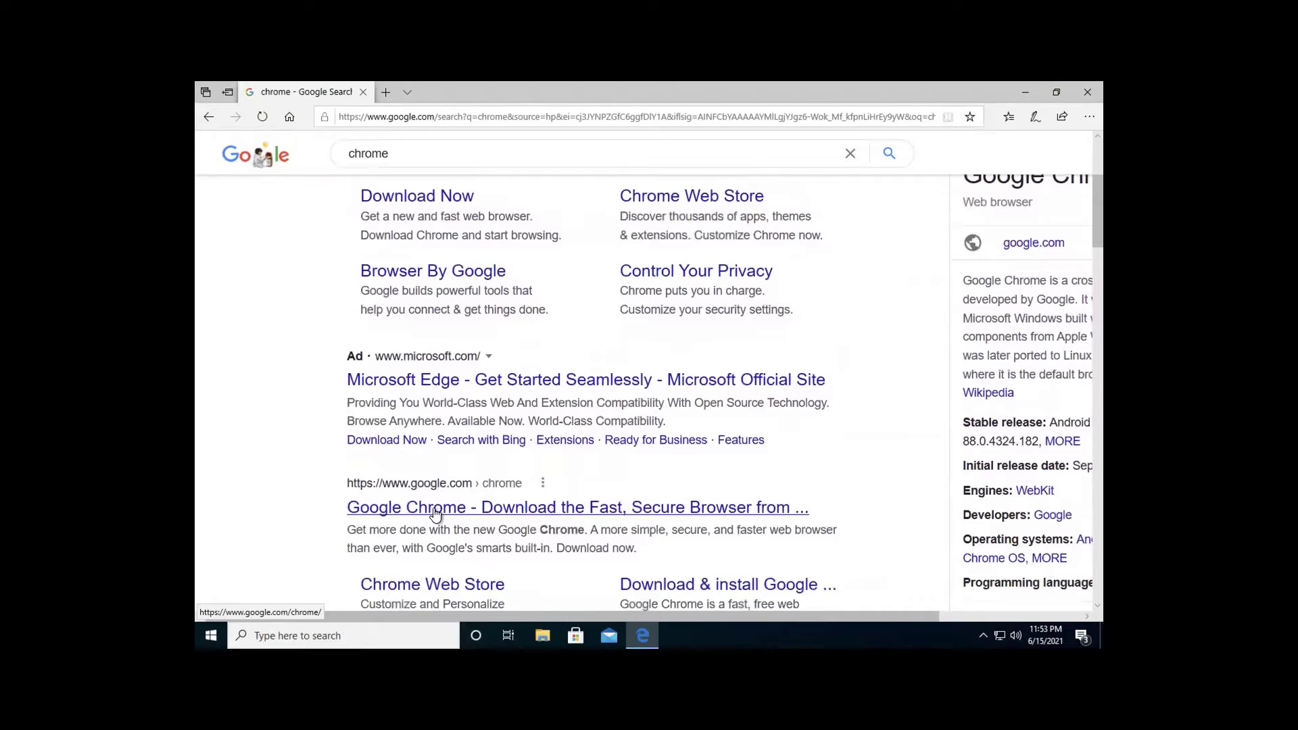
{"action": "left_click", "coordinate": [435, 514]}
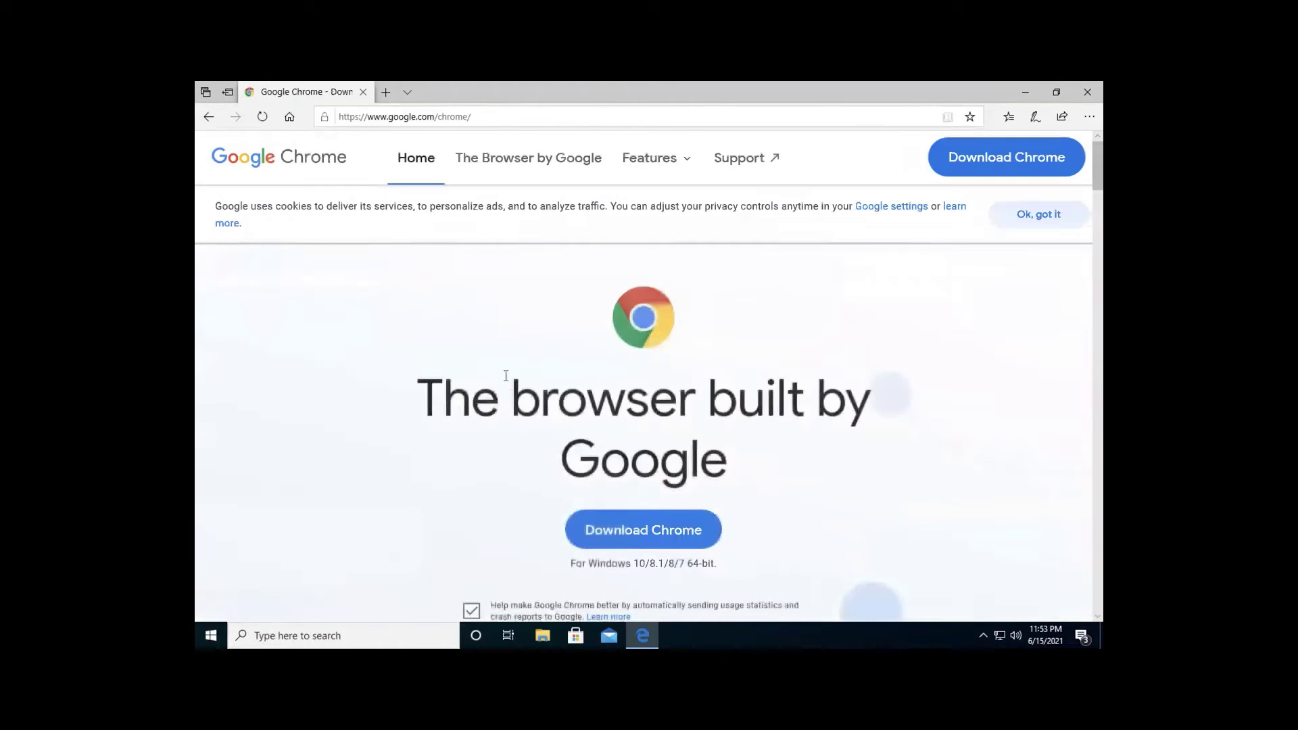
Highlight the supported Windows versions on the Chrome page and check the system type in This PC's properties through File Explorer.
{"action": "scroll", "coordinate": [574, 503], "scroll_direction": "down", "scroll_amount": 1}
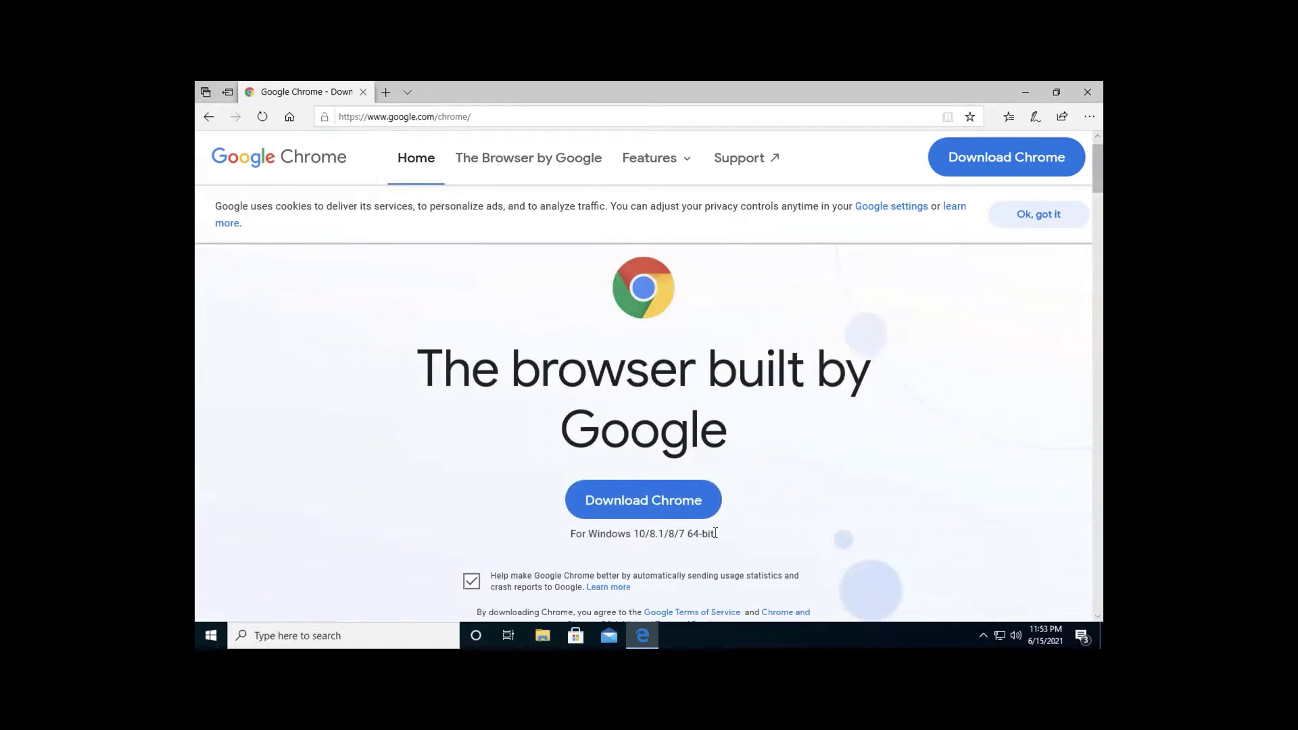
{"action": "left_click_drag", "start_coordinate": [718, 534], "coordinate": [569, 538]}
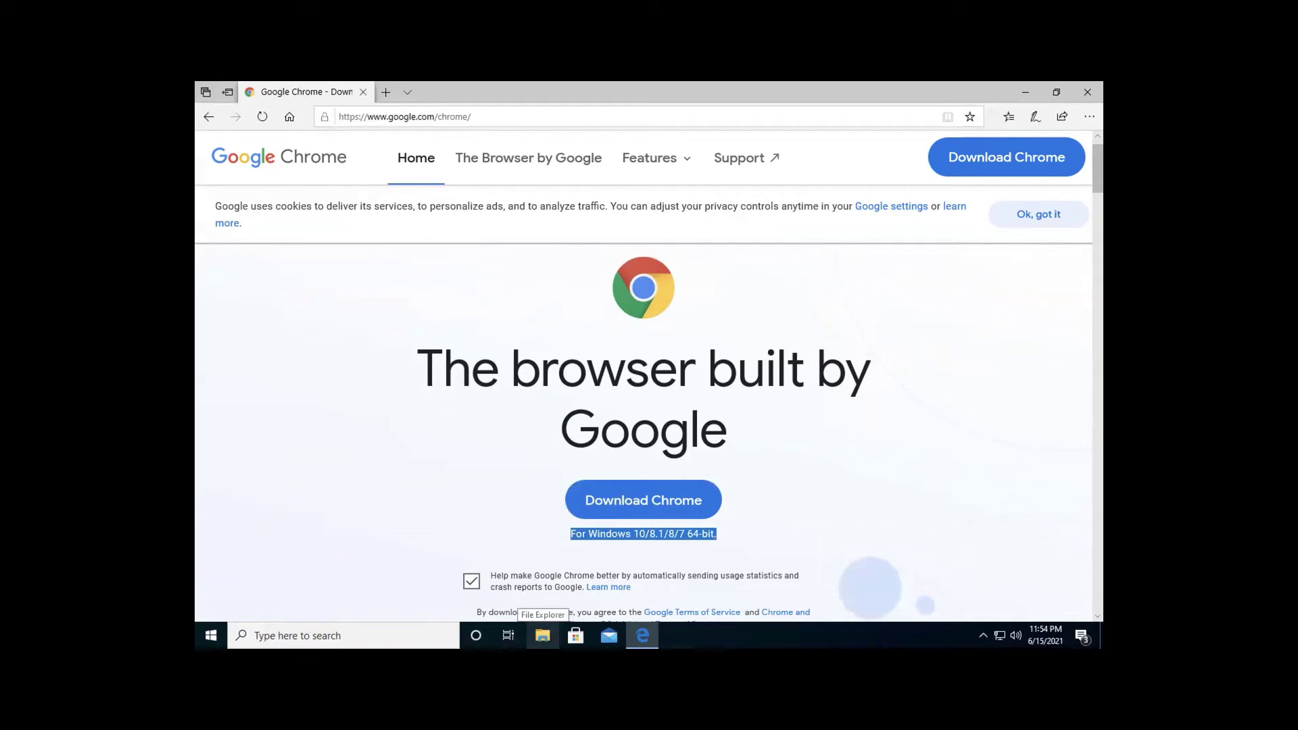
{"action": "left_click", "coordinate": [543, 636]}
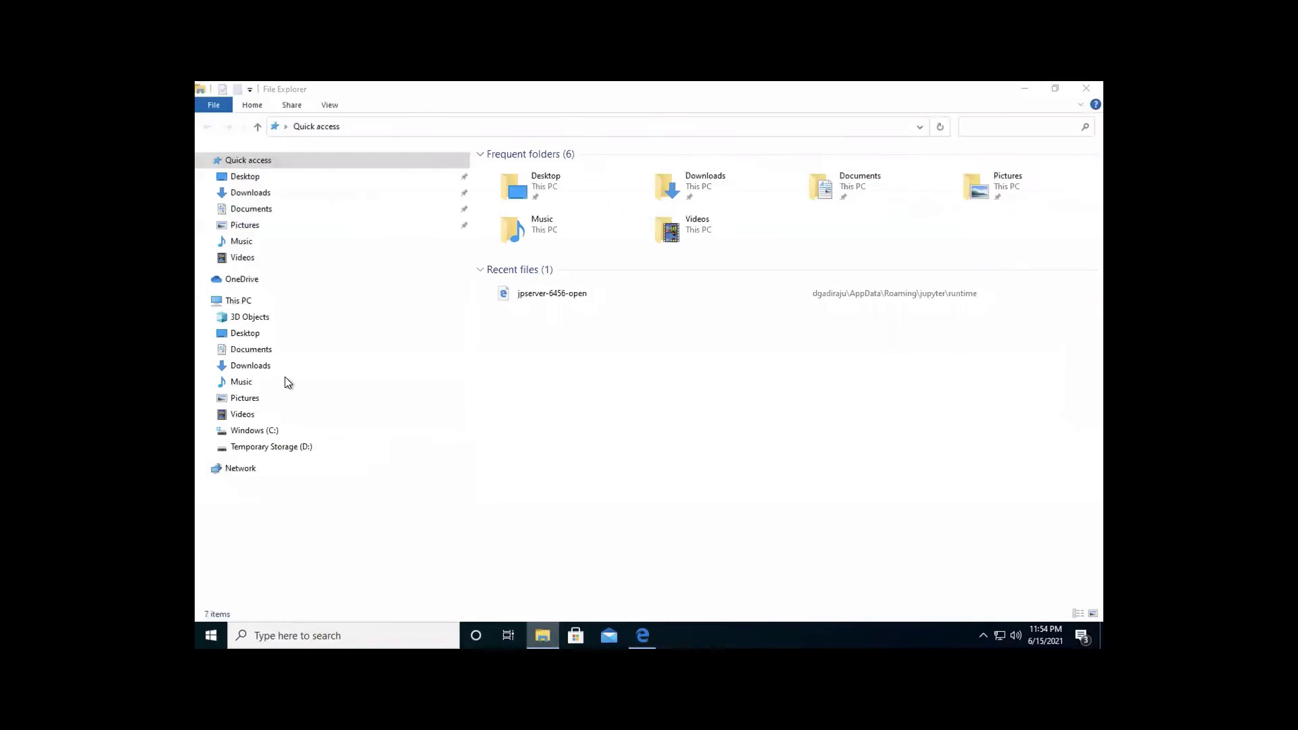
{"action": "key", "text": "alt+Tab"}
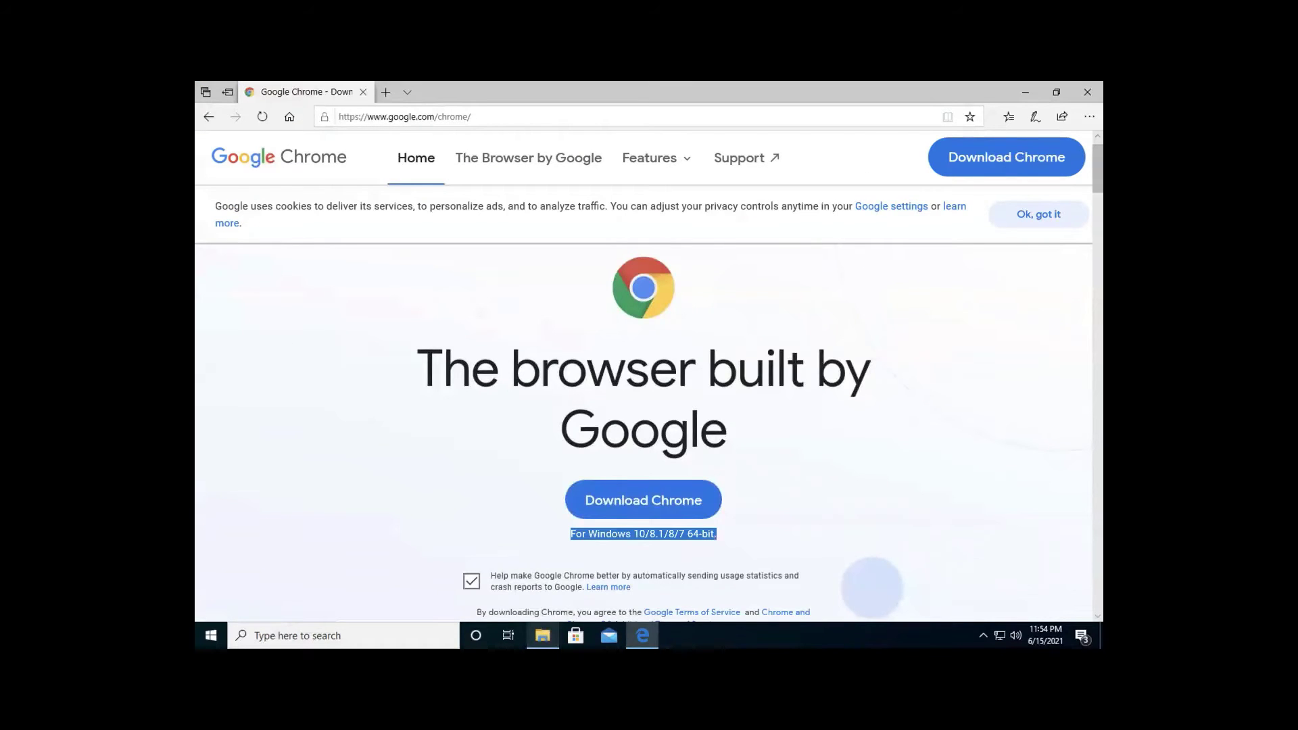
{"action": "key", "text": "alt+Tab"}
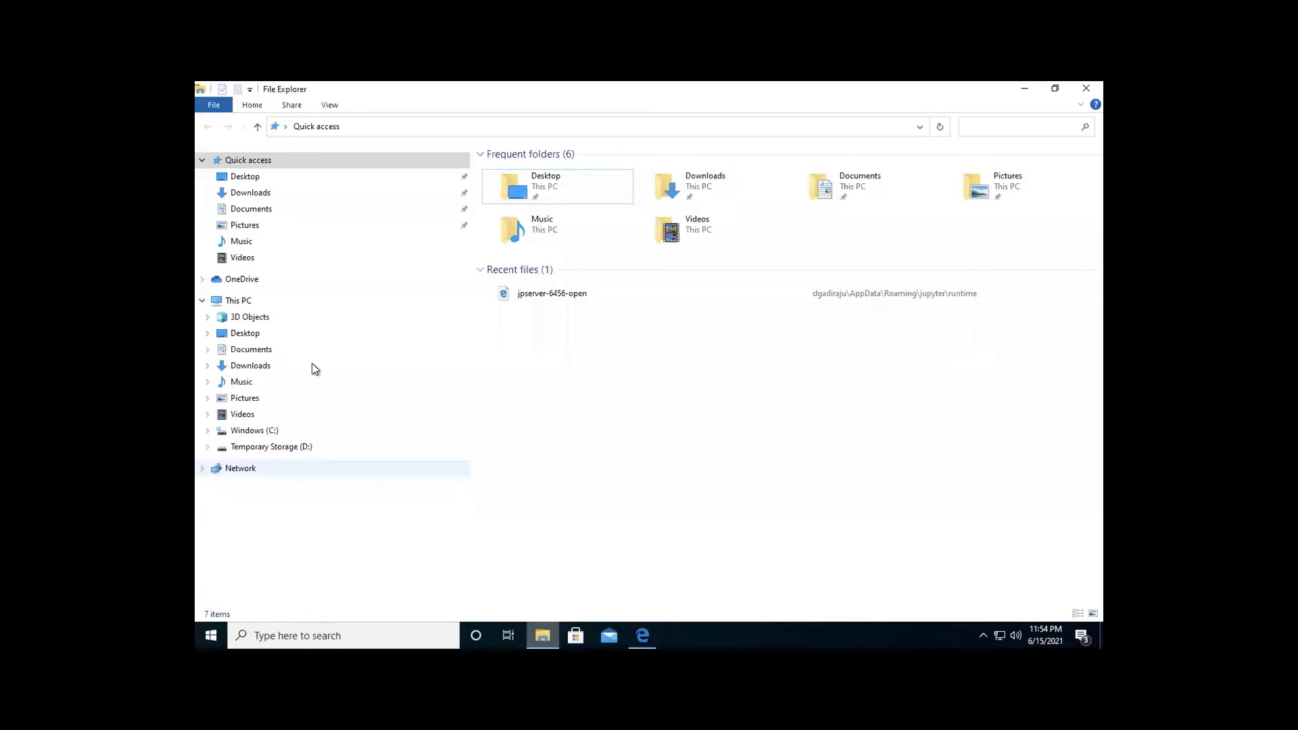
{"action": "right_click", "coordinate": [240, 305]}
{"action": "left_click", "coordinate": [290, 481]}
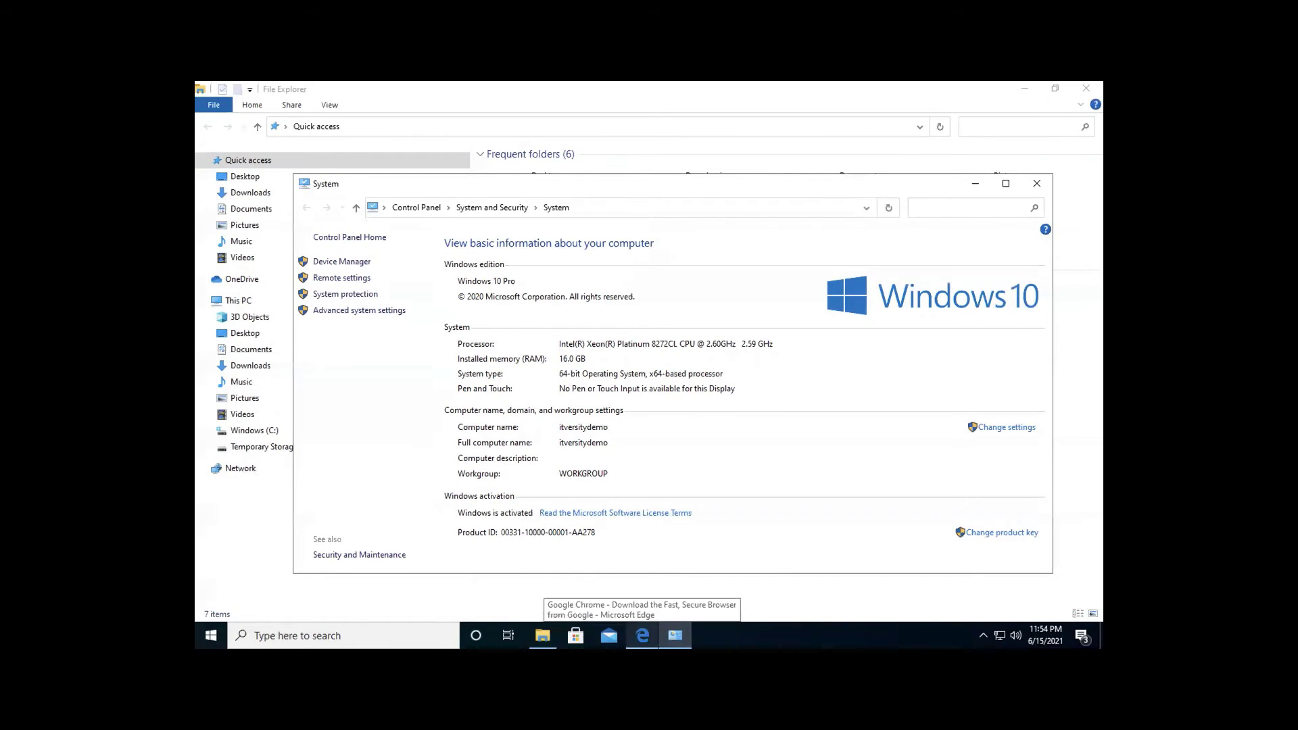
Switch back to Edge, download Chrome by saving ChromeSetup.exe, and run the installer from its download folder.
{"action": "left_click", "coordinate": [642, 635]}
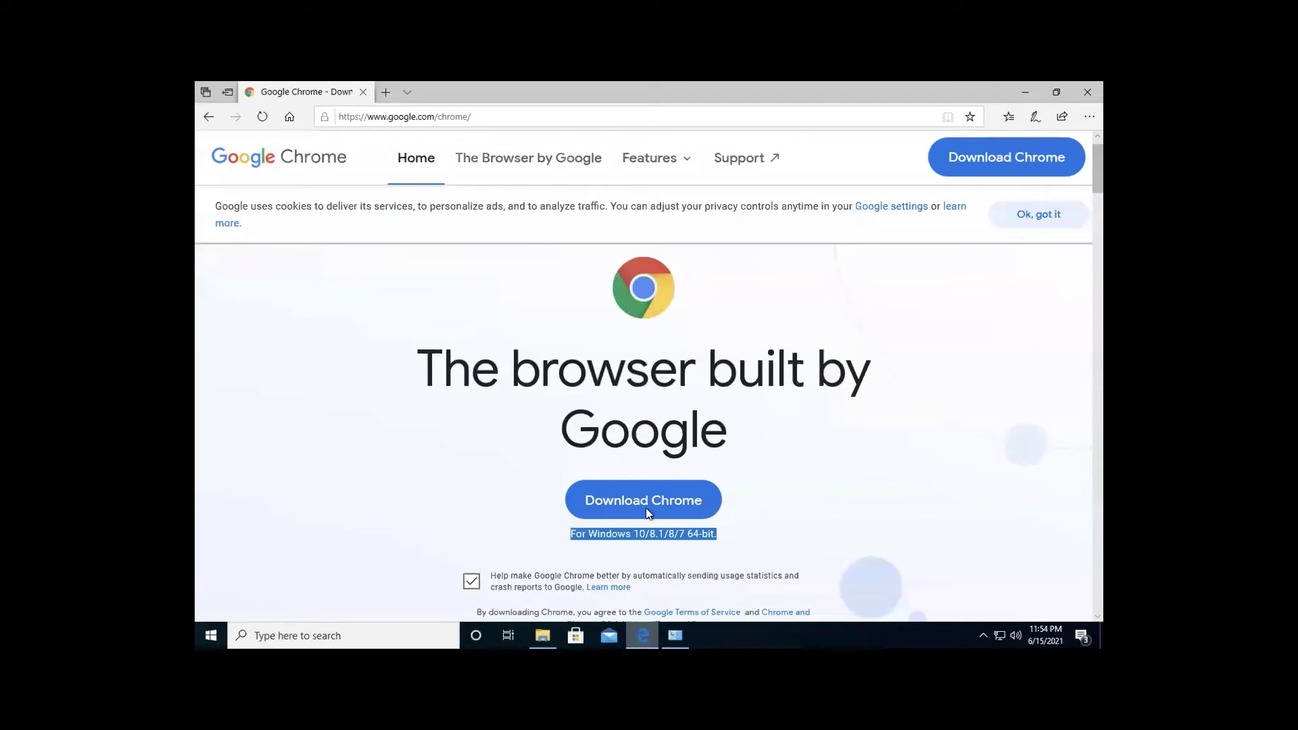
{"action": "left_click", "coordinate": [627, 545]}
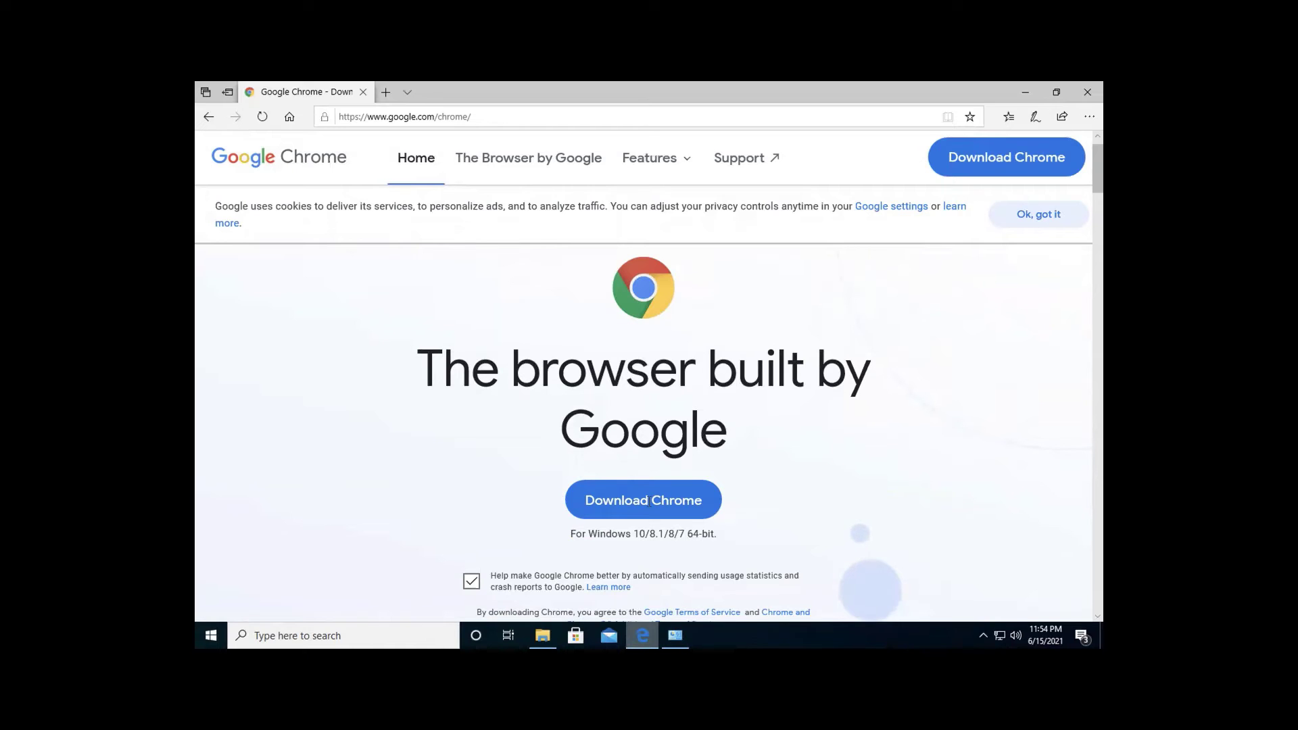
{"action": "left_click", "coordinate": [643, 504]}
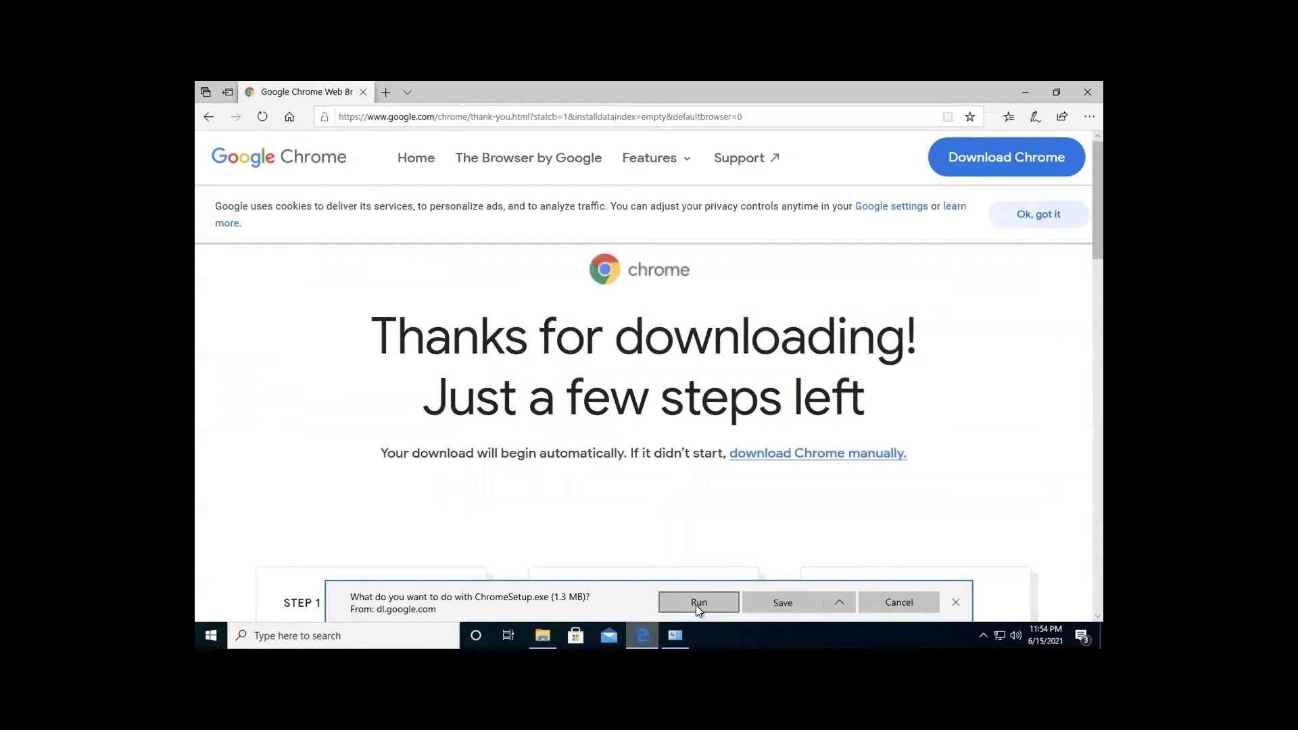
{"action": "left_click", "coordinate": [784, 603]}
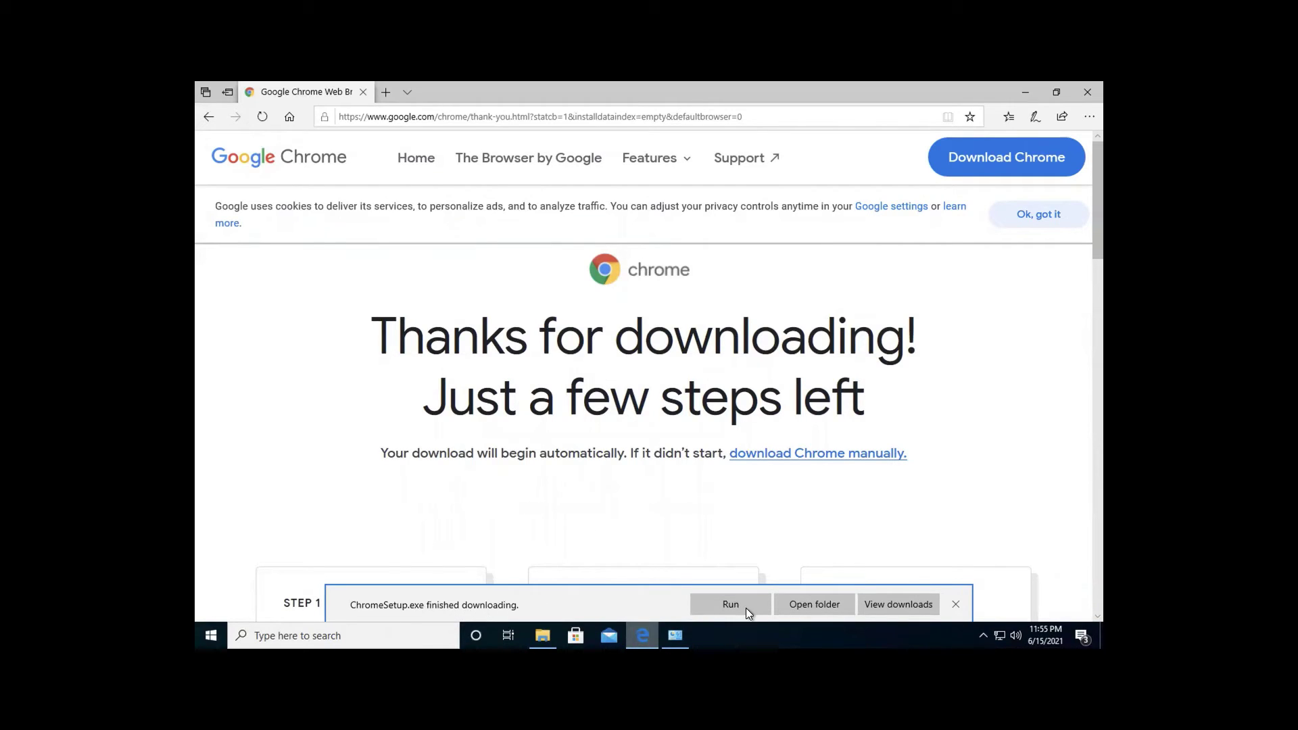
{"action": "left_click", "coordinate": [822, 606]}
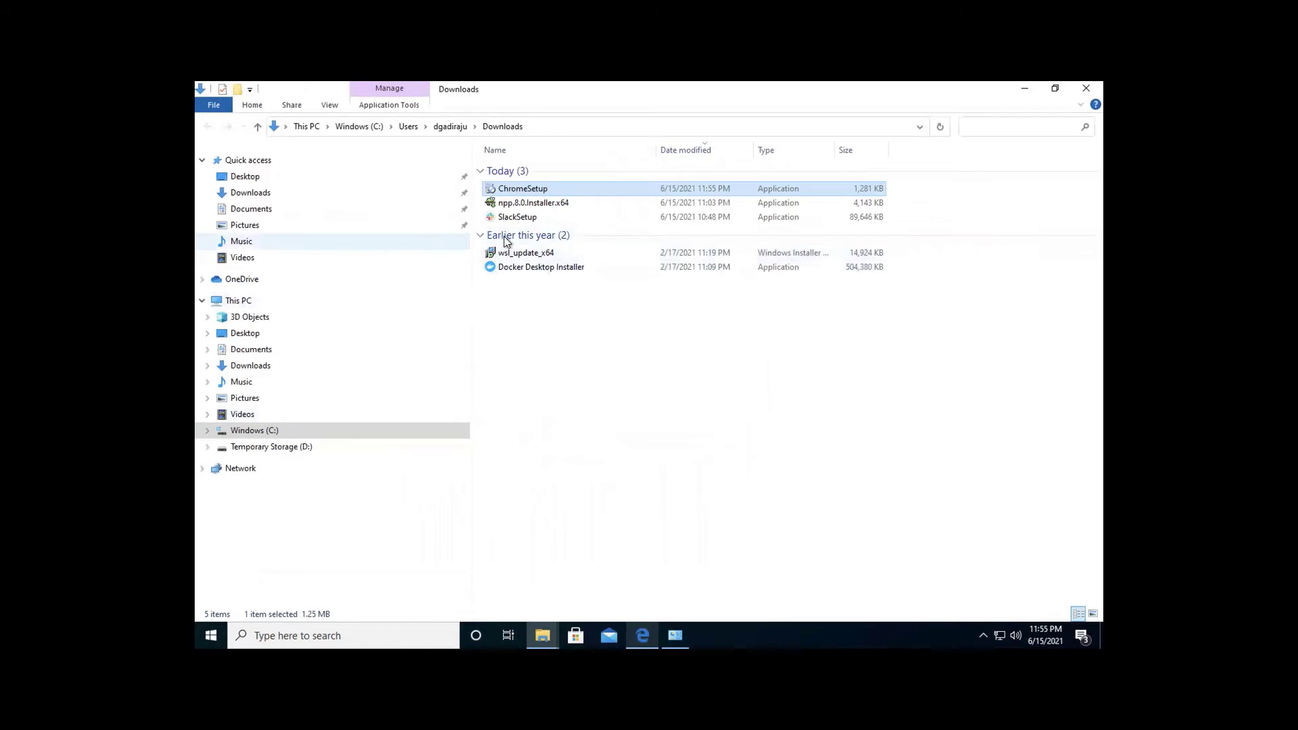
{"action": "double_click", "coordinate": [529, 189]}
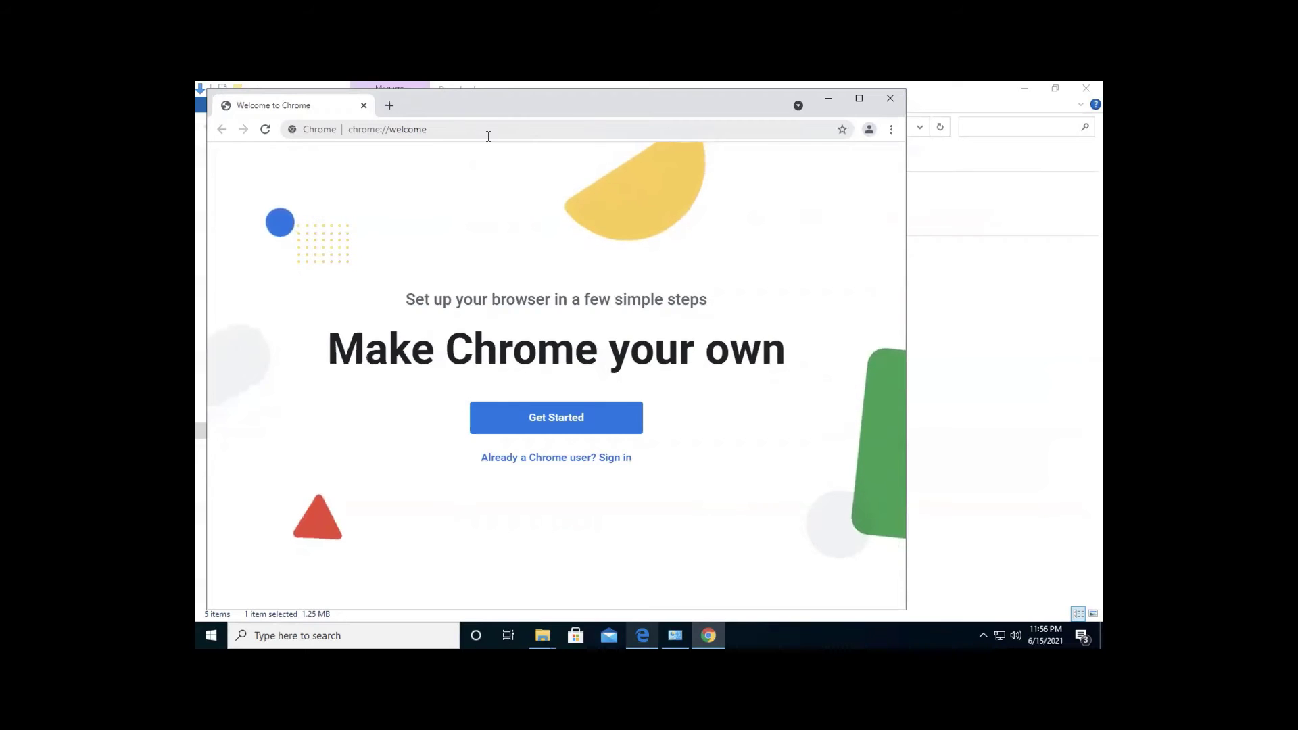
View the settings page of the newly installed Chrome, and close the settings tab and the browser window.
{"action": "left_click", "coordinate": [891, 129]}
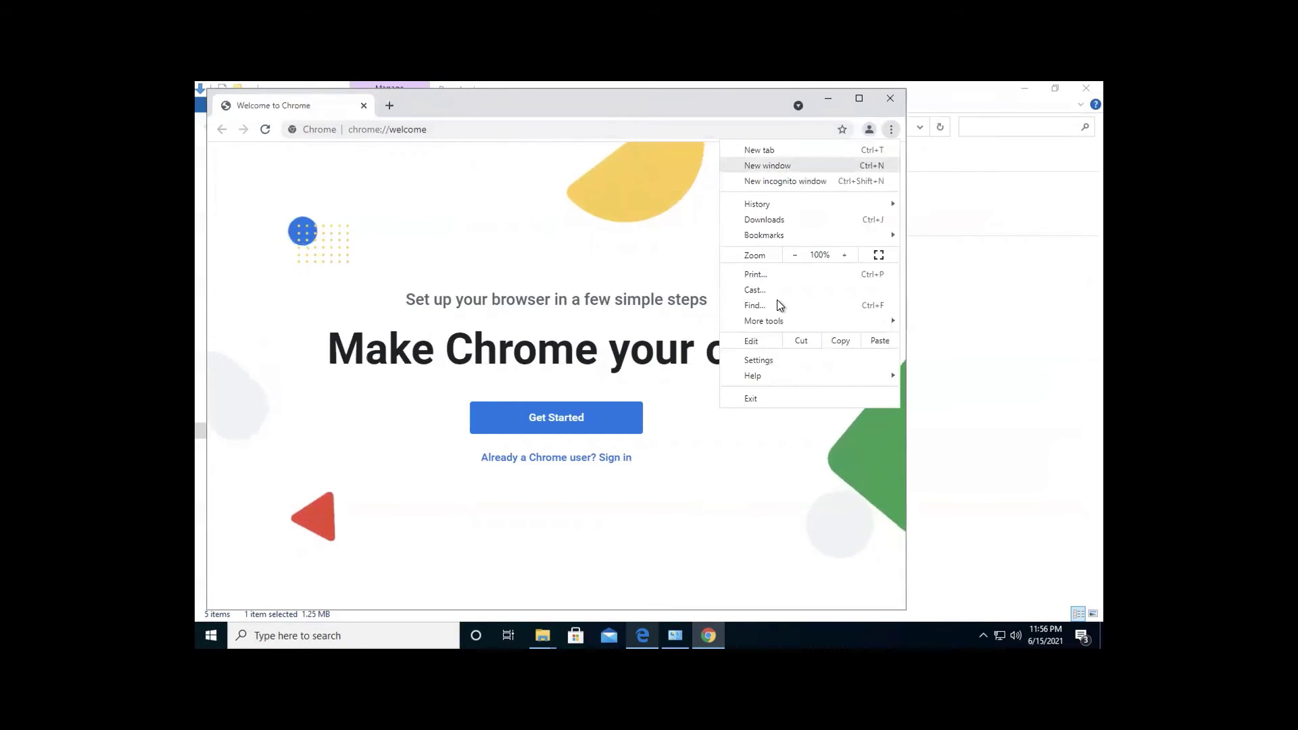
{"action": "left_click", "coordinate": [761, 359]}
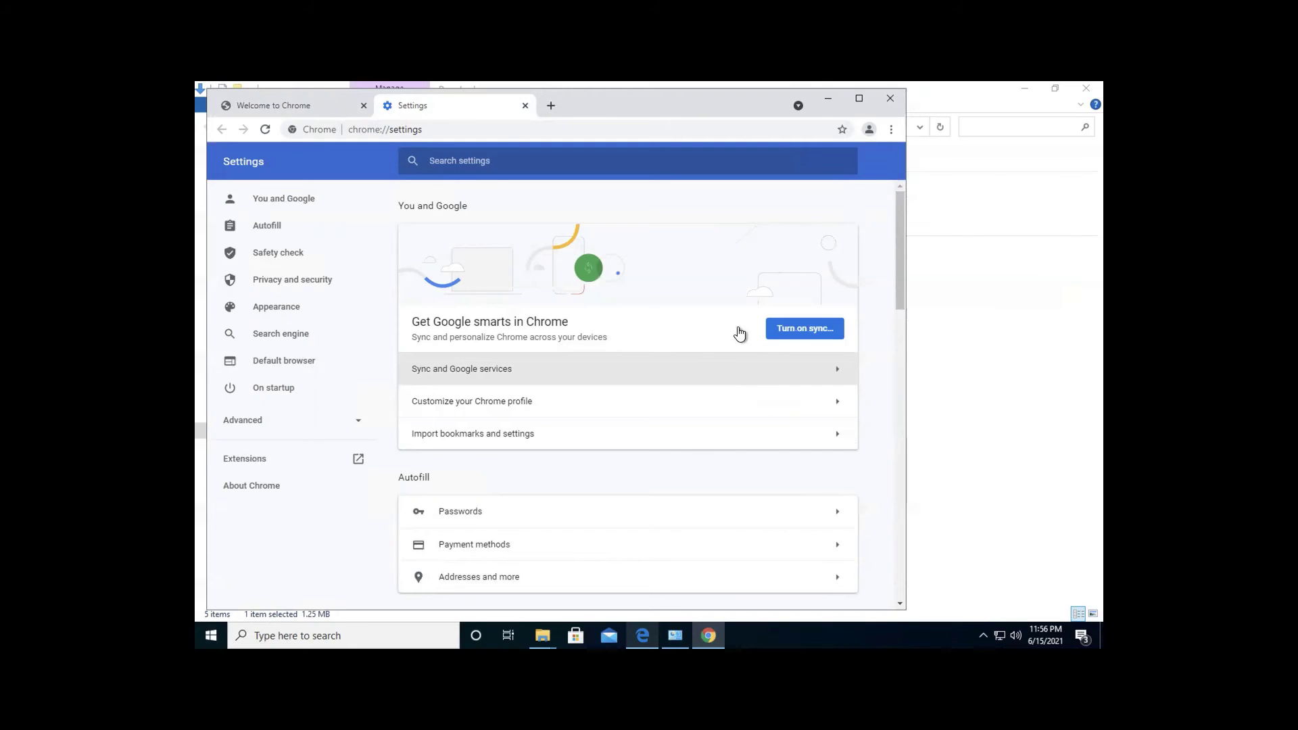
{"action": "left_click", "coordinate": [524, 106]}
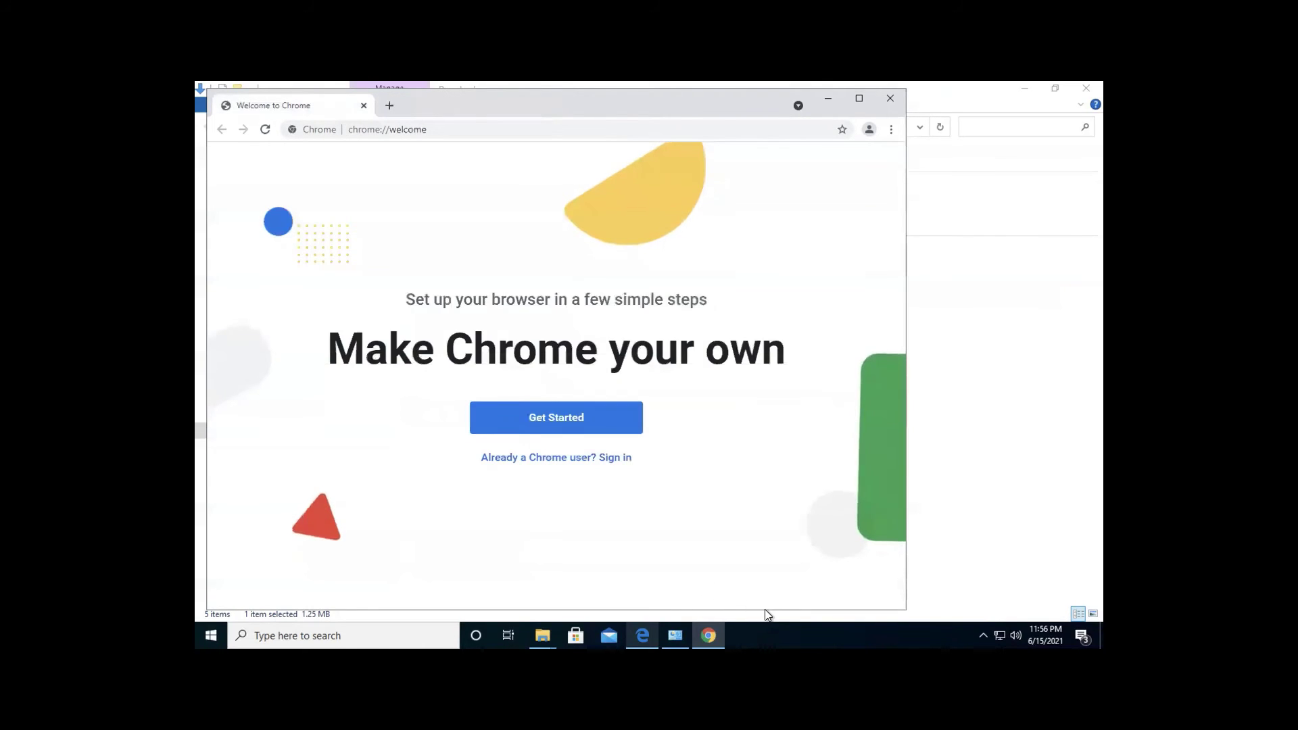
{"action": "left_click", "coordinate": [890, 99]}
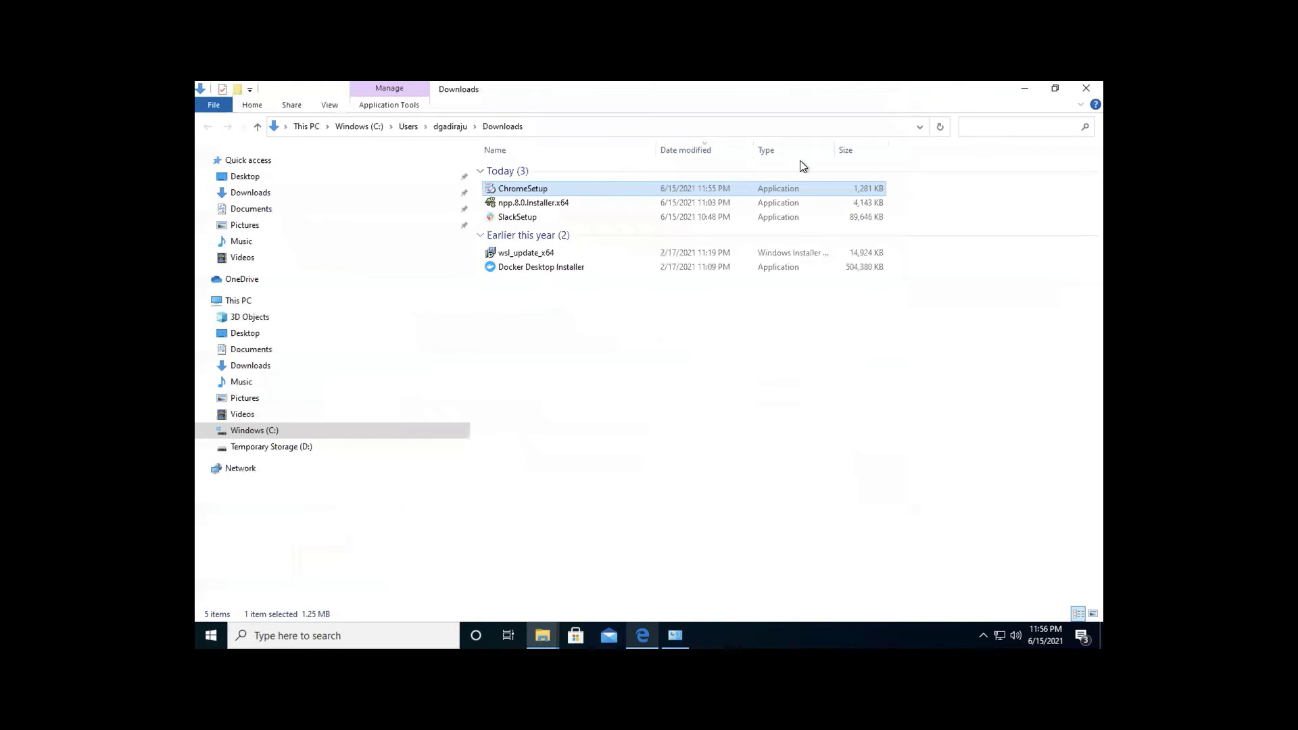
Find Google Chrome with a Windows search for "chrome", launch it, and close the Downloads folder window.
{"action": "left_click", "coordinate": [325, 636]}
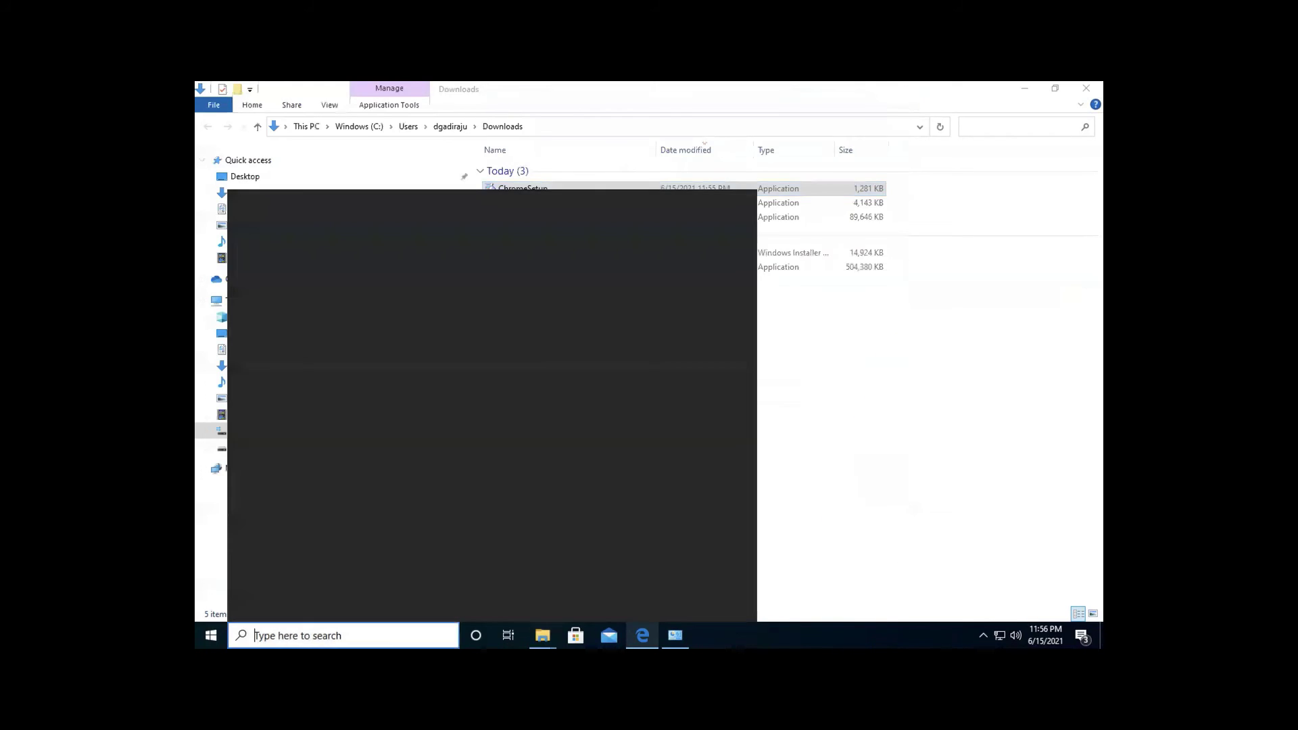
{"action": "type", "text": "chrome"}
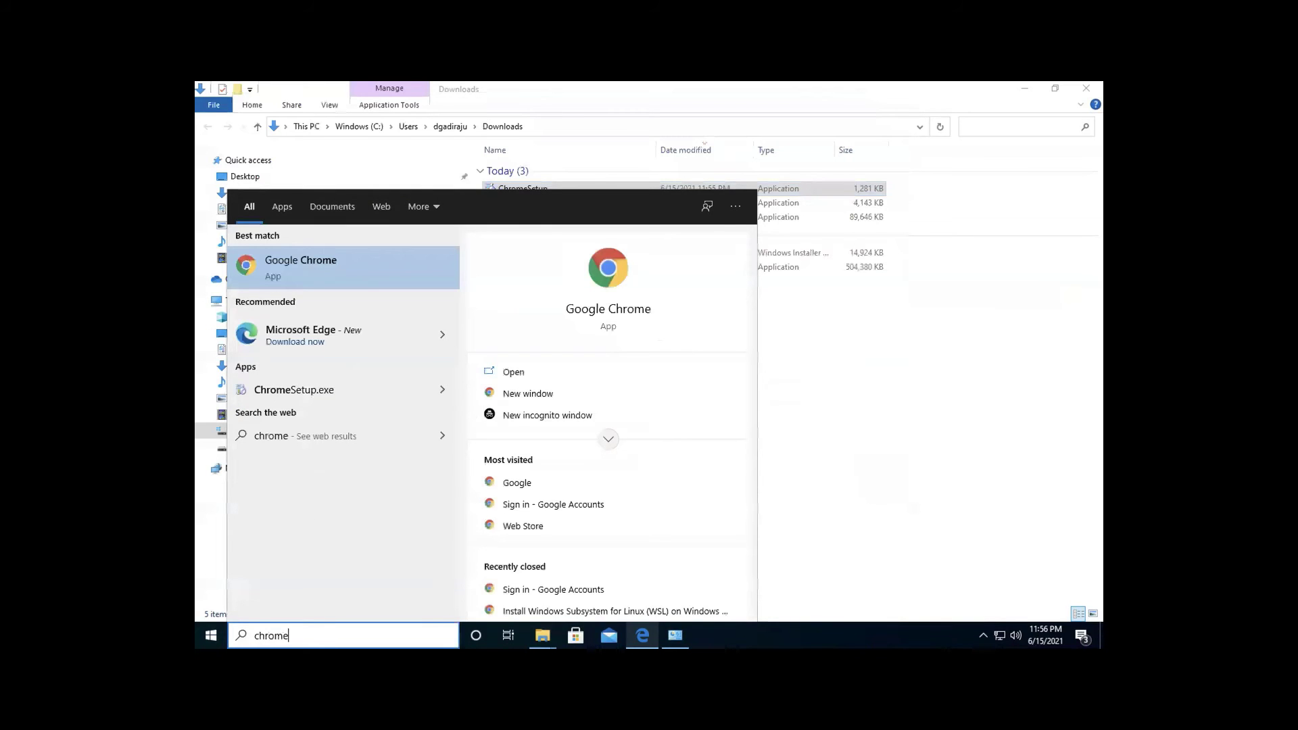
{"action": "key", "text": "Return"}
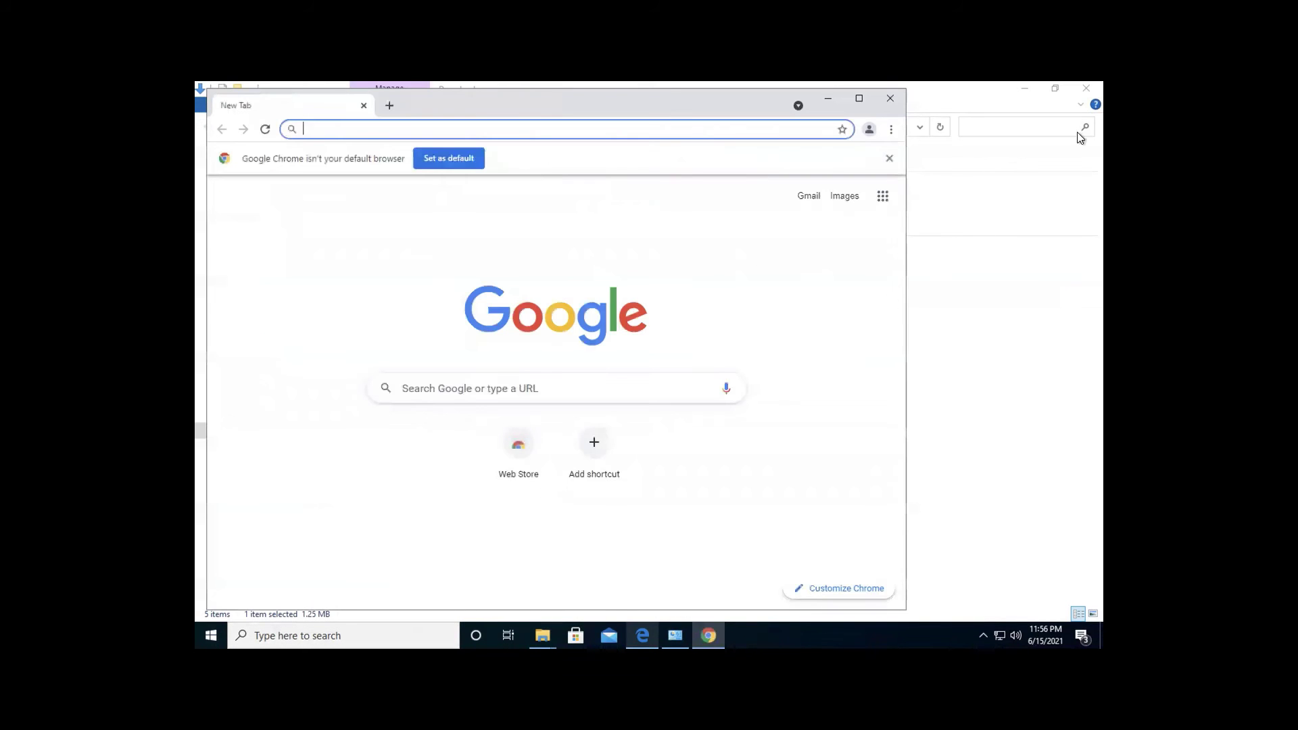
{"action": "left_click", "coordinate": [1080, 88]}
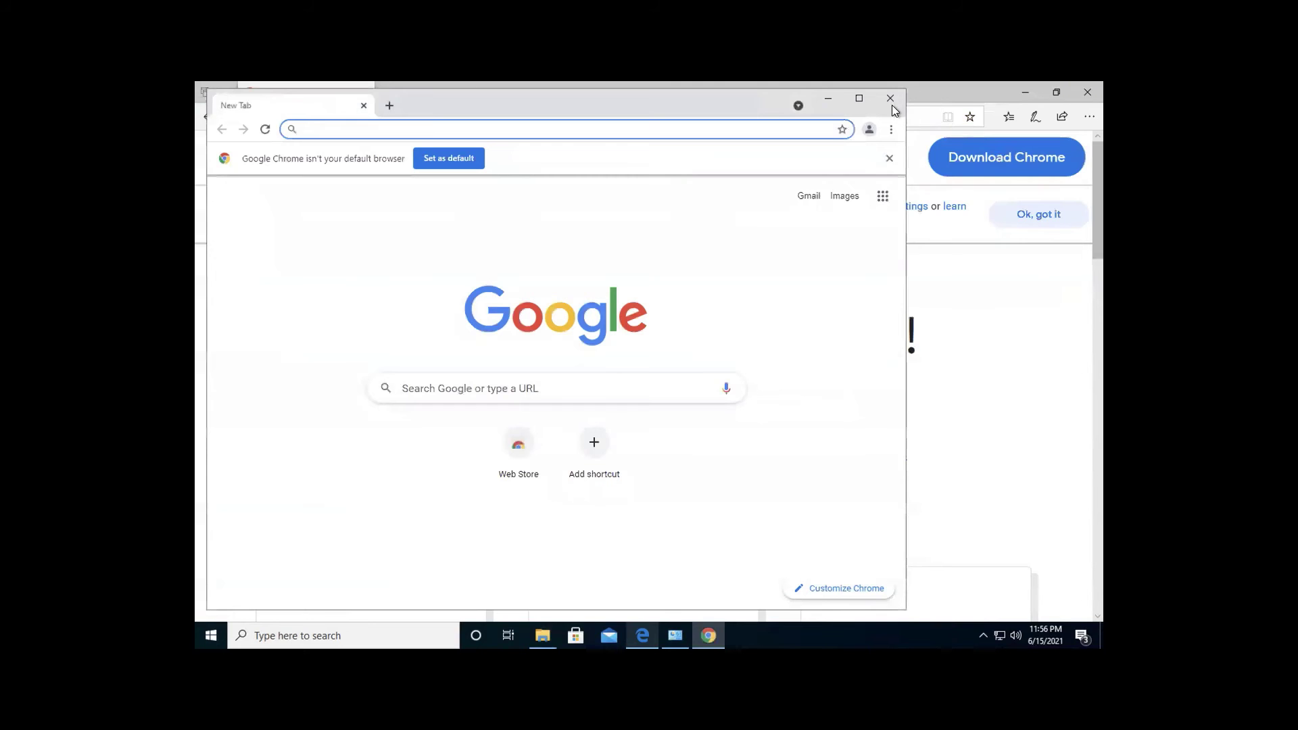
Close the Edge, File Explorer, and System windows, minimize Chrome, and close its window from the taskbar to clear the desktop.
{"action": "left_click", "coordinate": [1087, 92]}
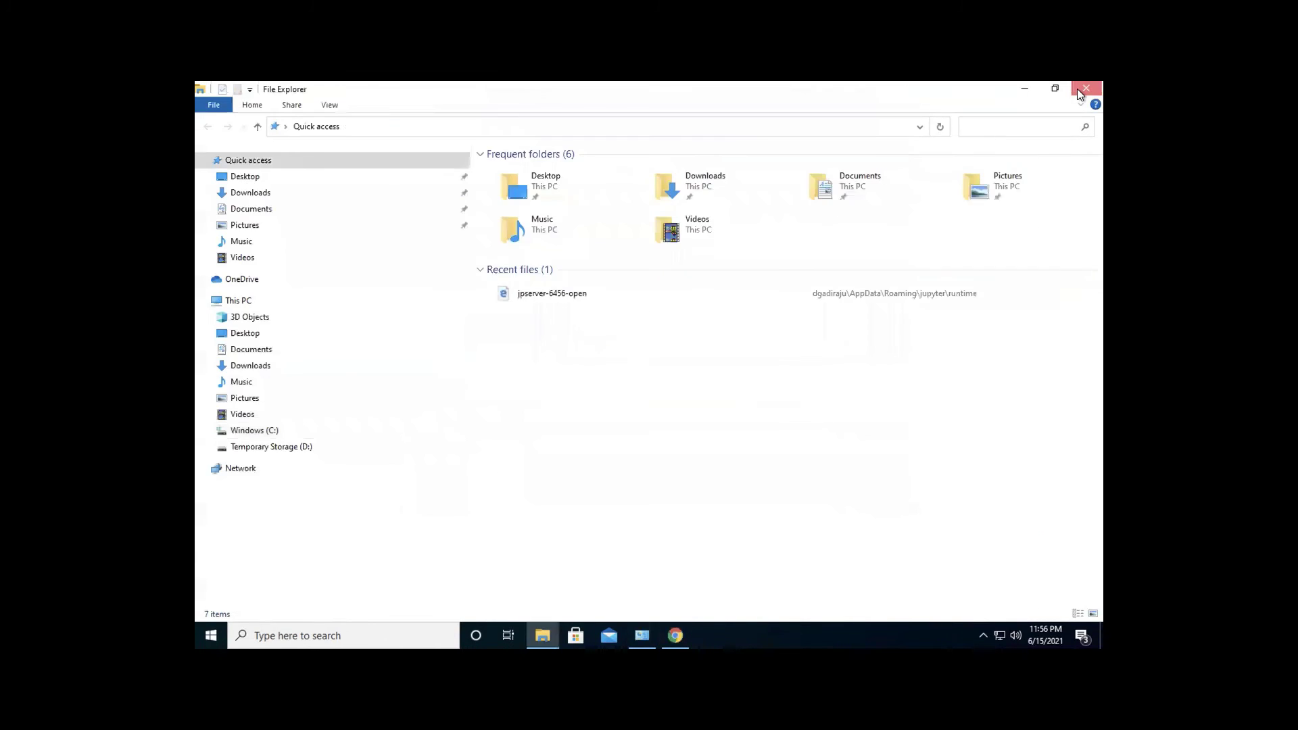
{"action": "left_click", "coordinate": [1079, 90]}
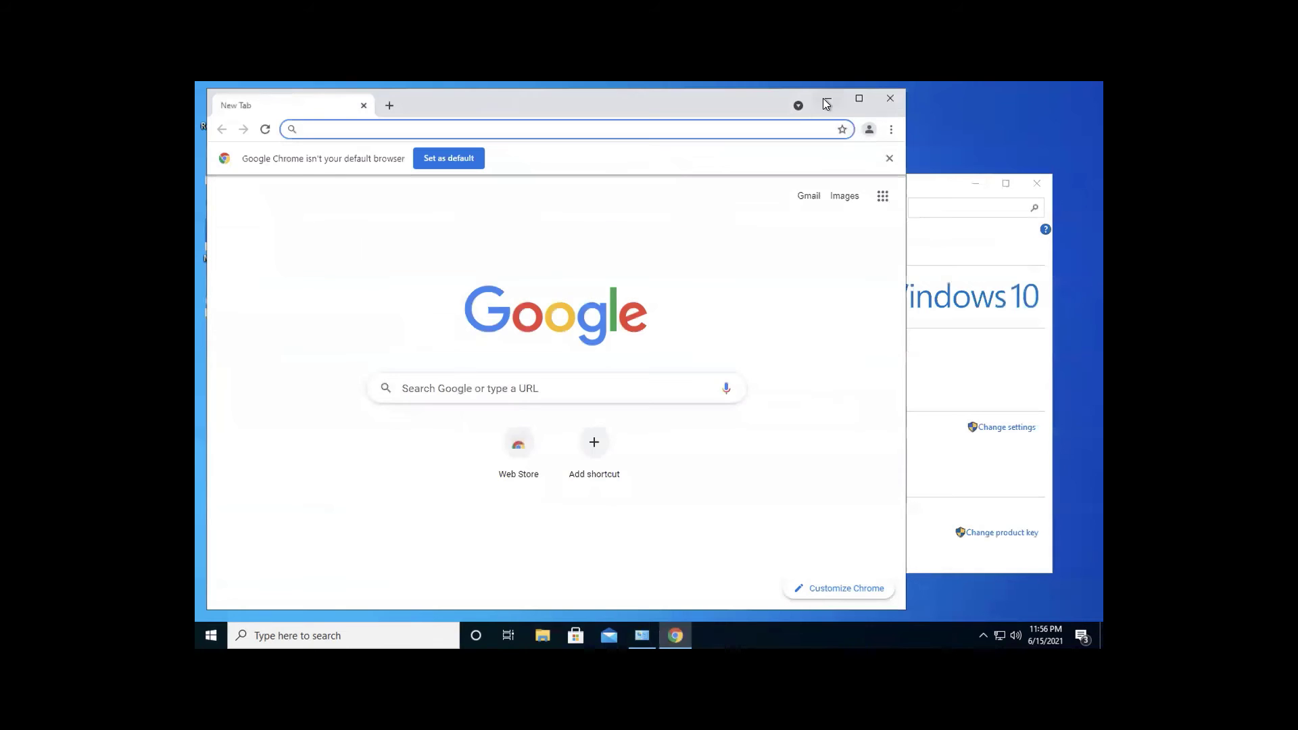
{"action": "left_click", "coordinate": [826, 103]}
{"action": "key", "text": "alt+F4"}
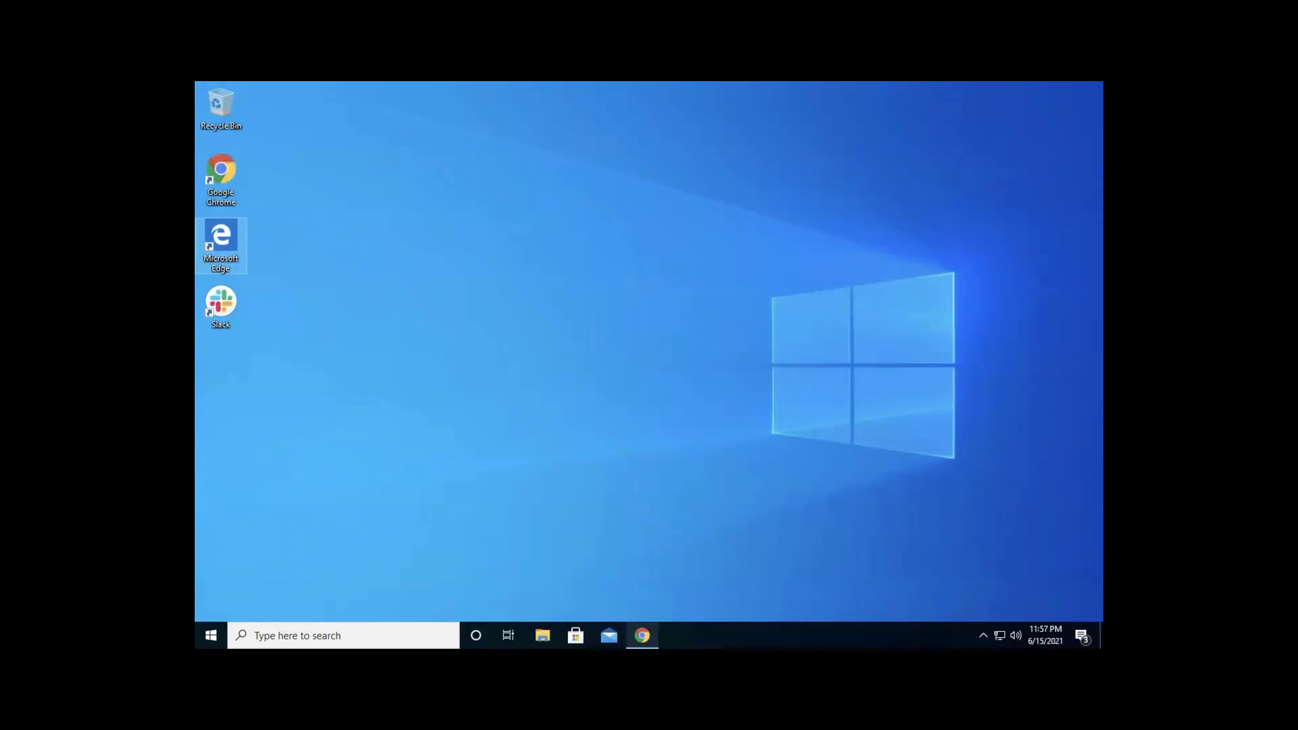
{"action": "right_click", "coordinate": [642, 636]}
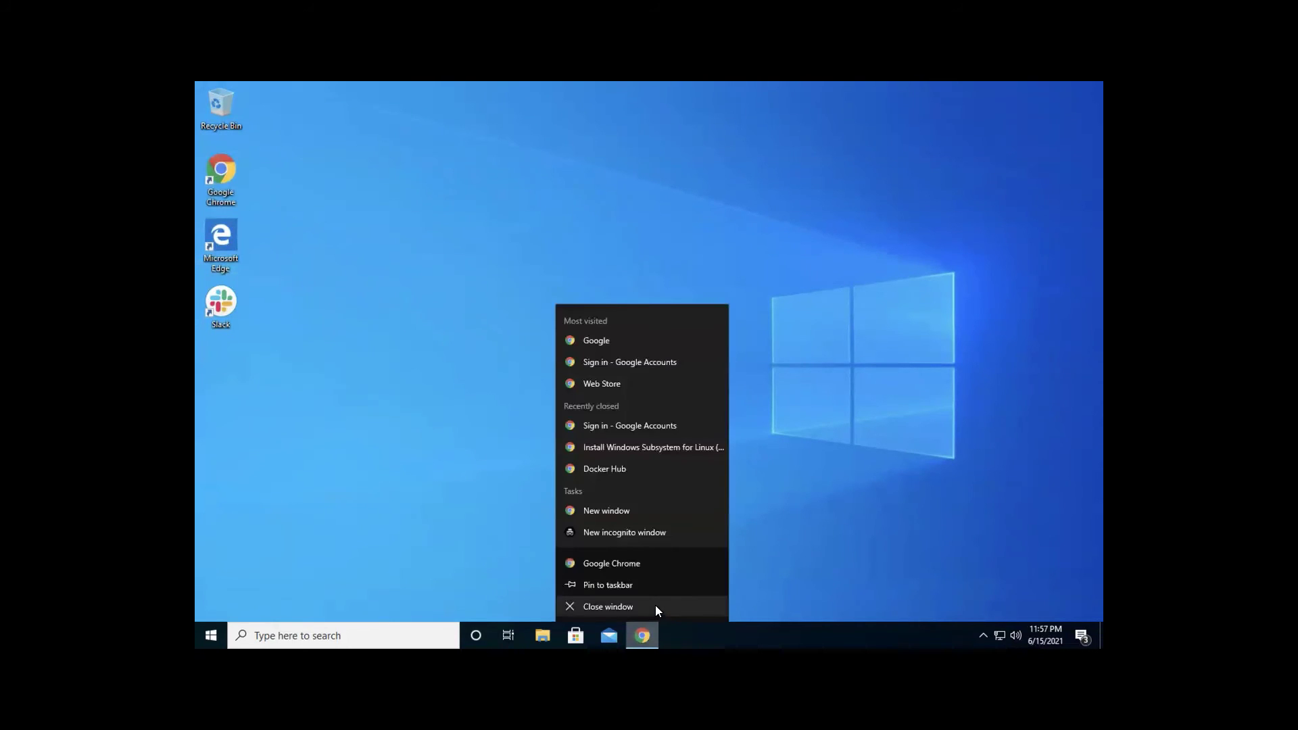
{"action": "left_click", "coordinate": [655, 606]}
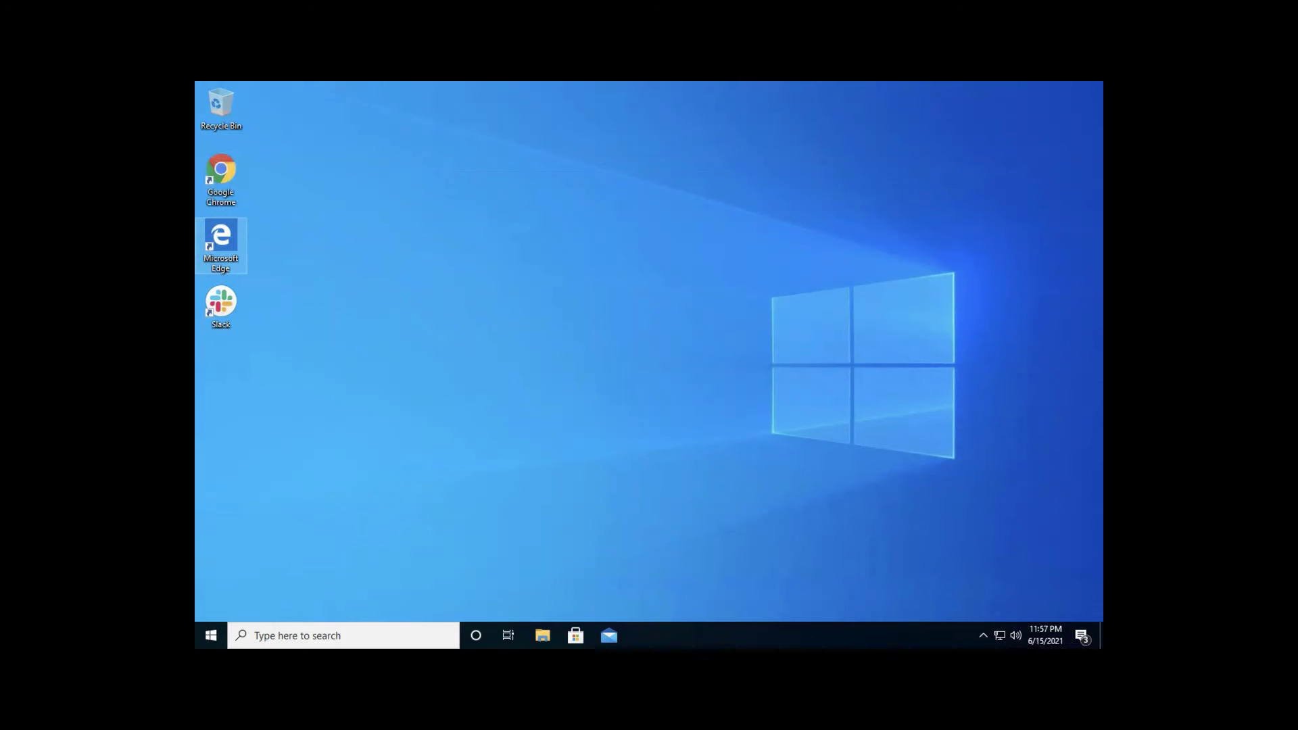
Launch Chrome from its desktop shortcut to pin it to the taskbar, and restart the browser from the pinned shortcut.
{"action": "double_click", "coordinate": [218, 175]}
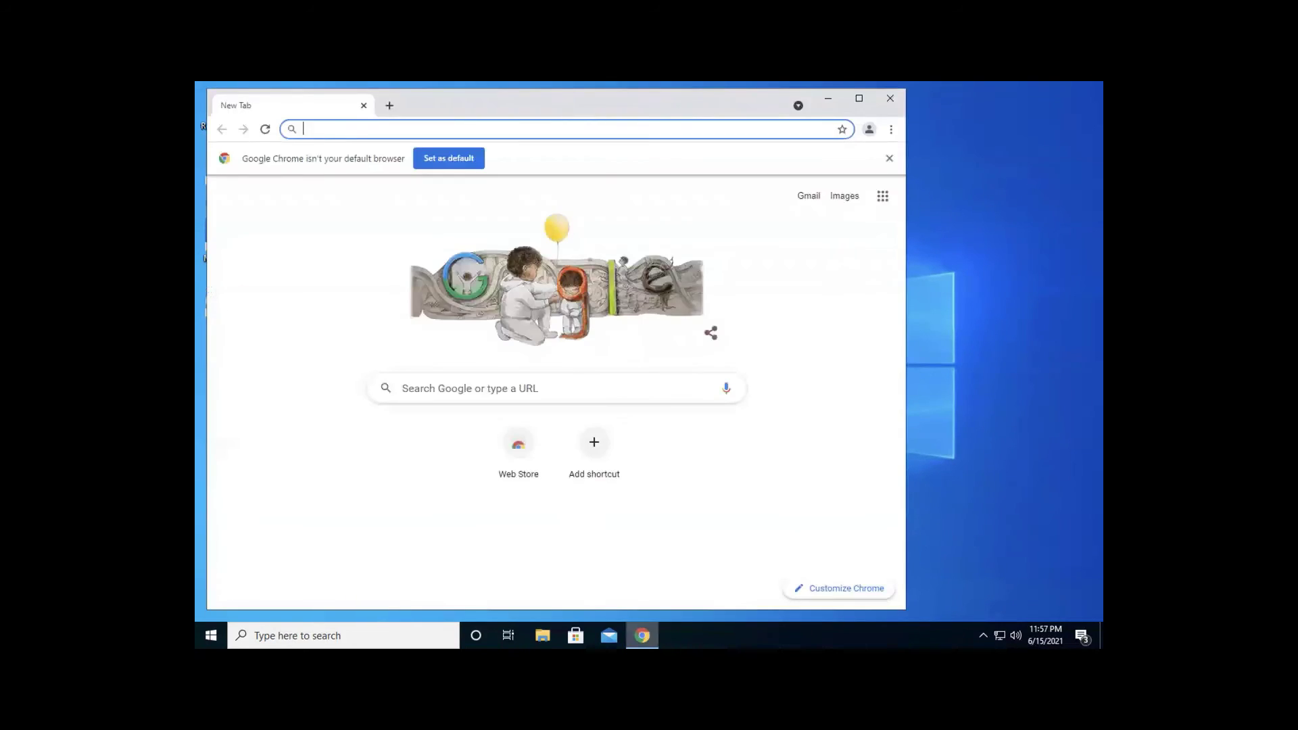
{"action": "right_click", "coordinate": [642, 636]}
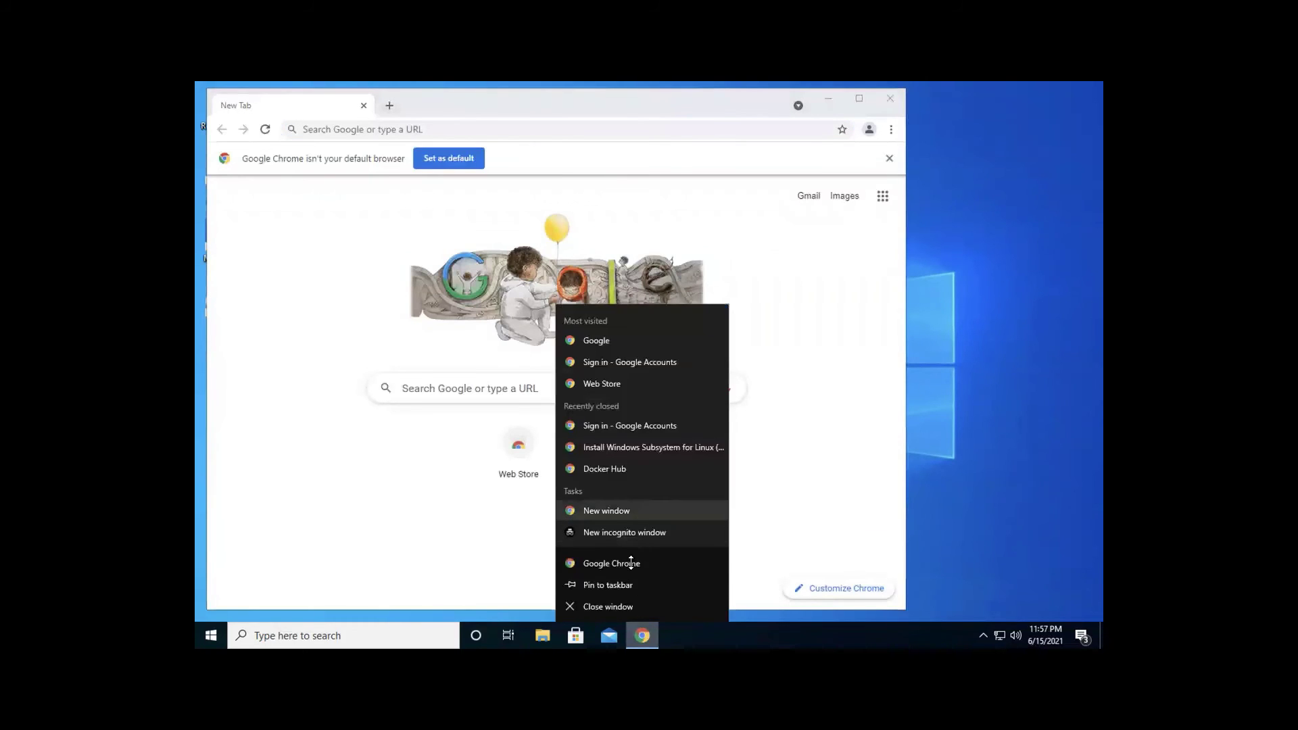
{"action": "left_click", "coordinate": [617, 585]}
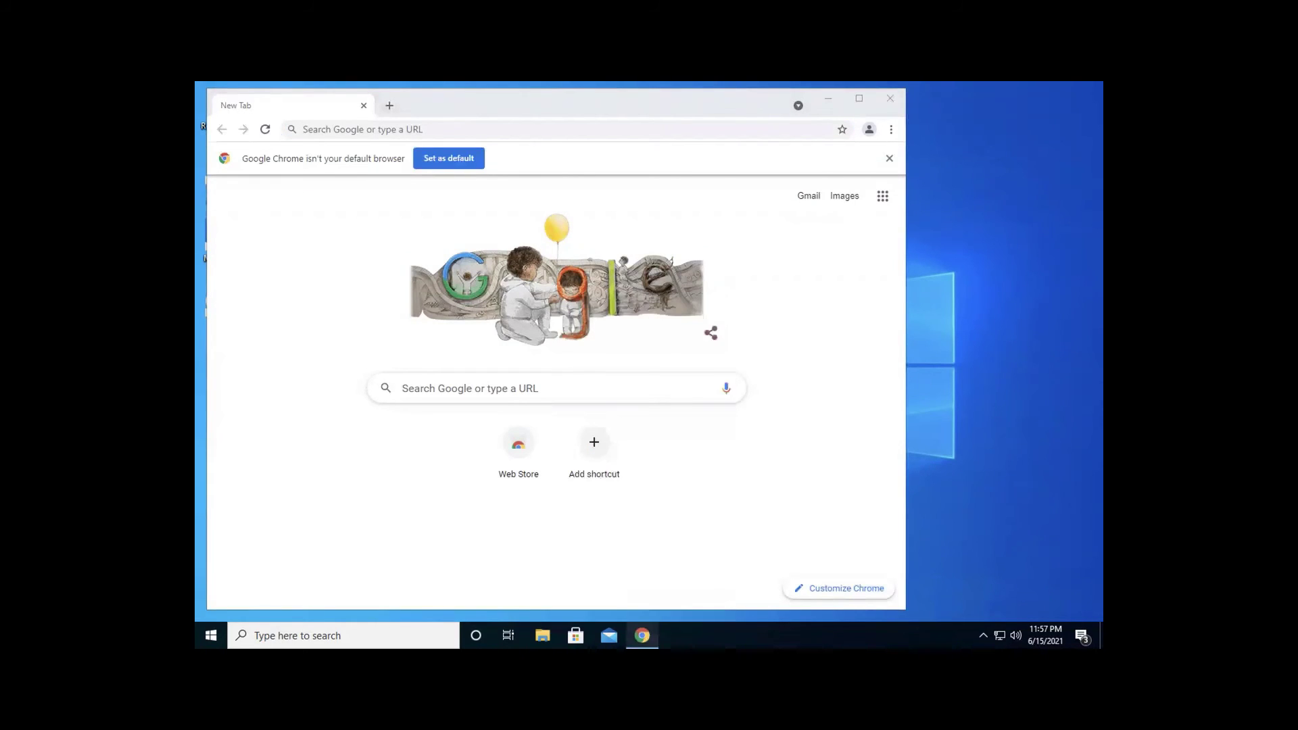
{"action": "left_click", "coordinate": [890, 99]}
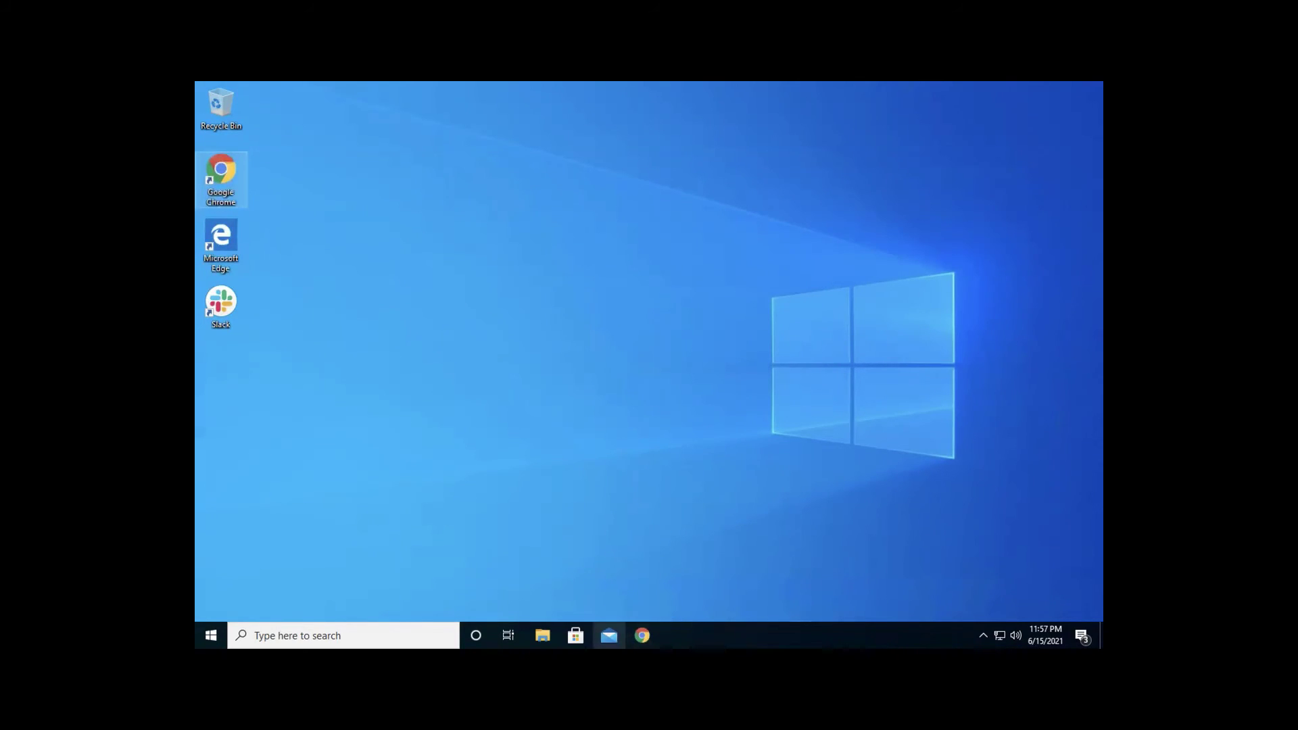
{"action": "left_click", "coordinate": [642, 635]}
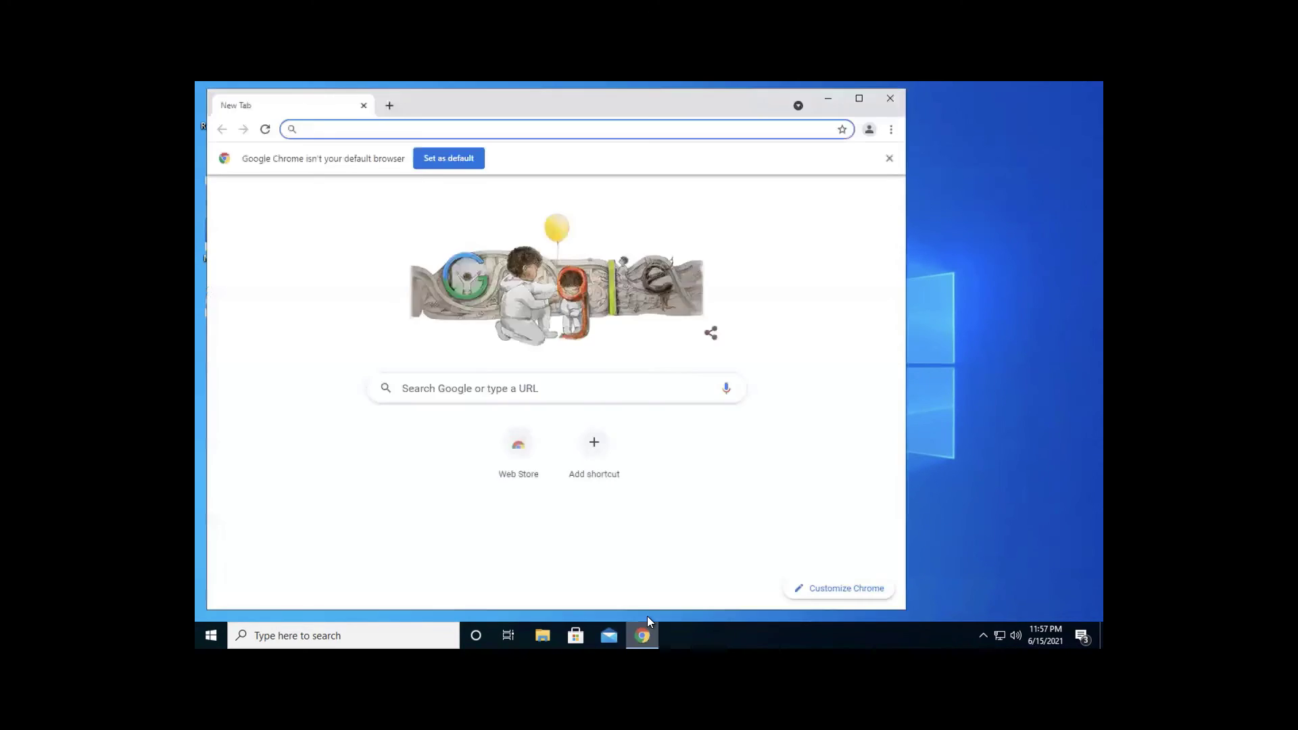